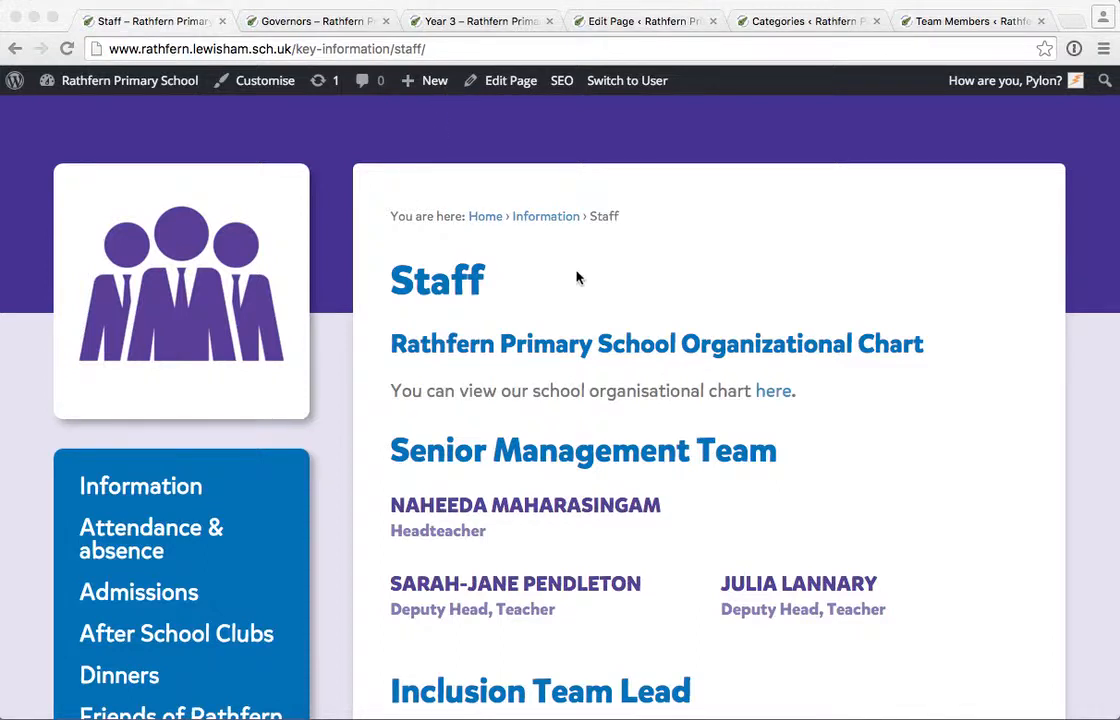
Look through the school's Staff page from the Senior Management Team down to Wraparound Staff to see how staff are grouped
scroll(655, 248, down, 2)
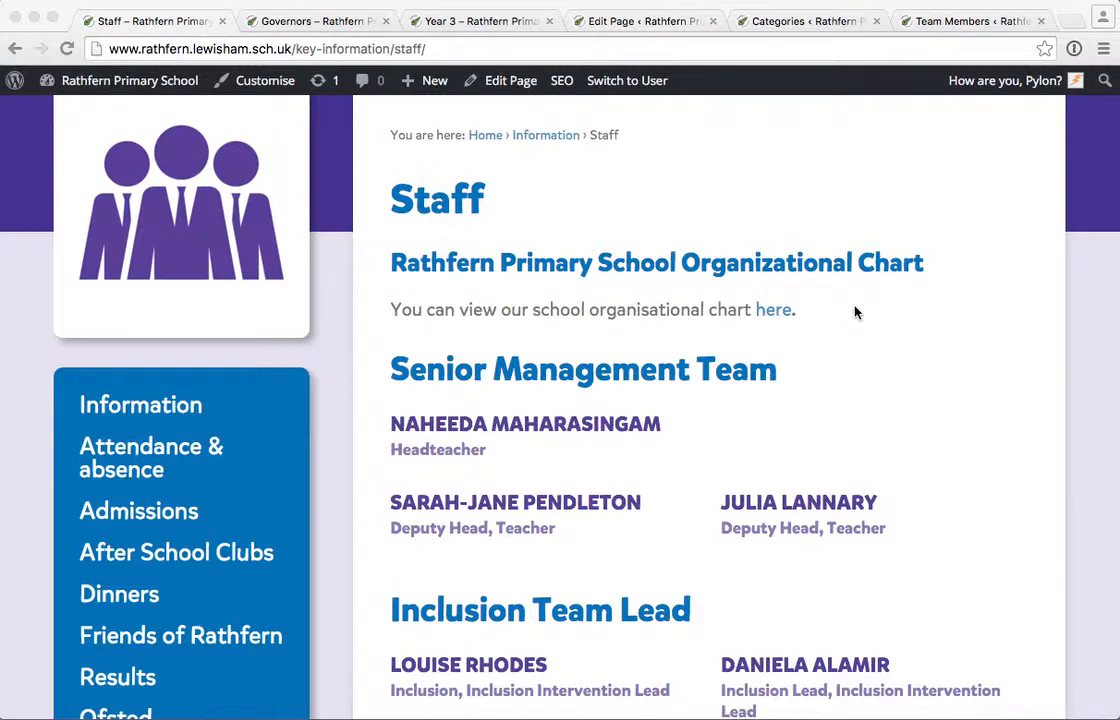
scroll(865, 309, down, 3)
scroll(865, 309, up, 2)
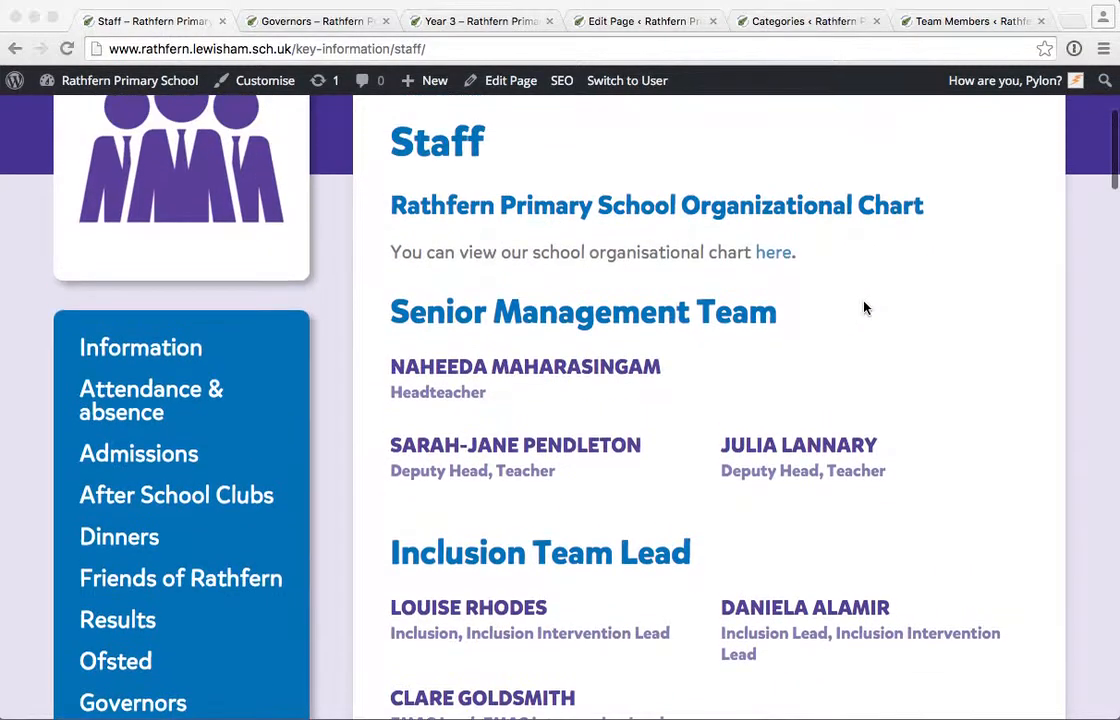
scroll(867, 310, down, 2)
scroll(867, 310, down, 10)
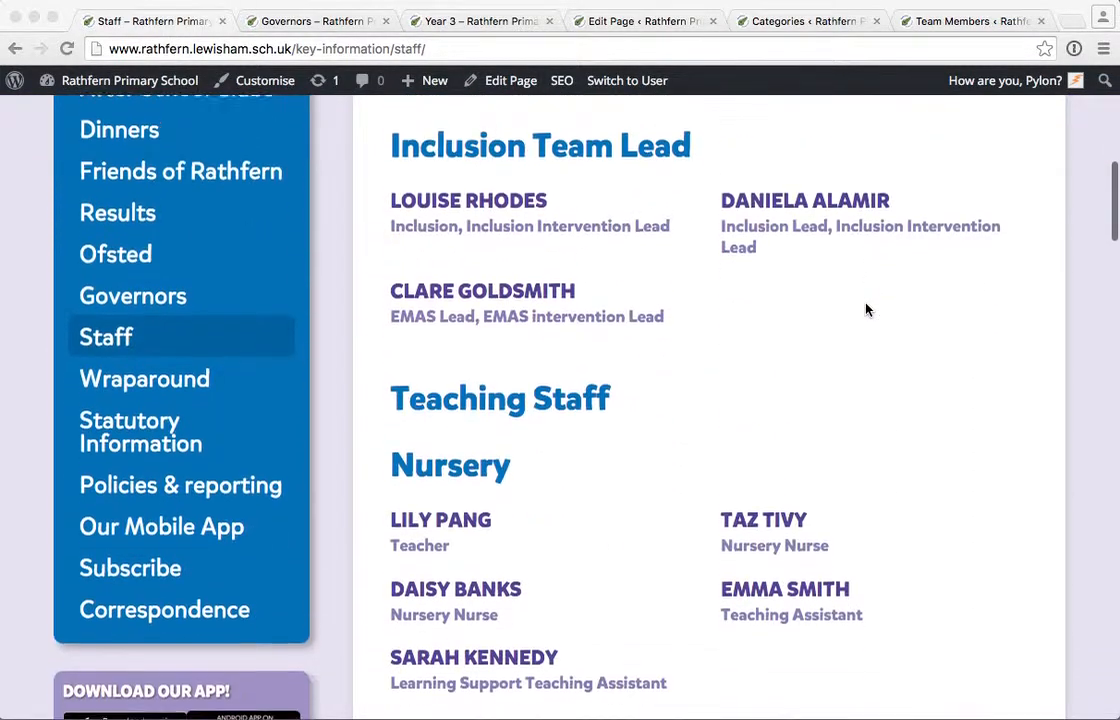
scroll(867, 310, down, 15)
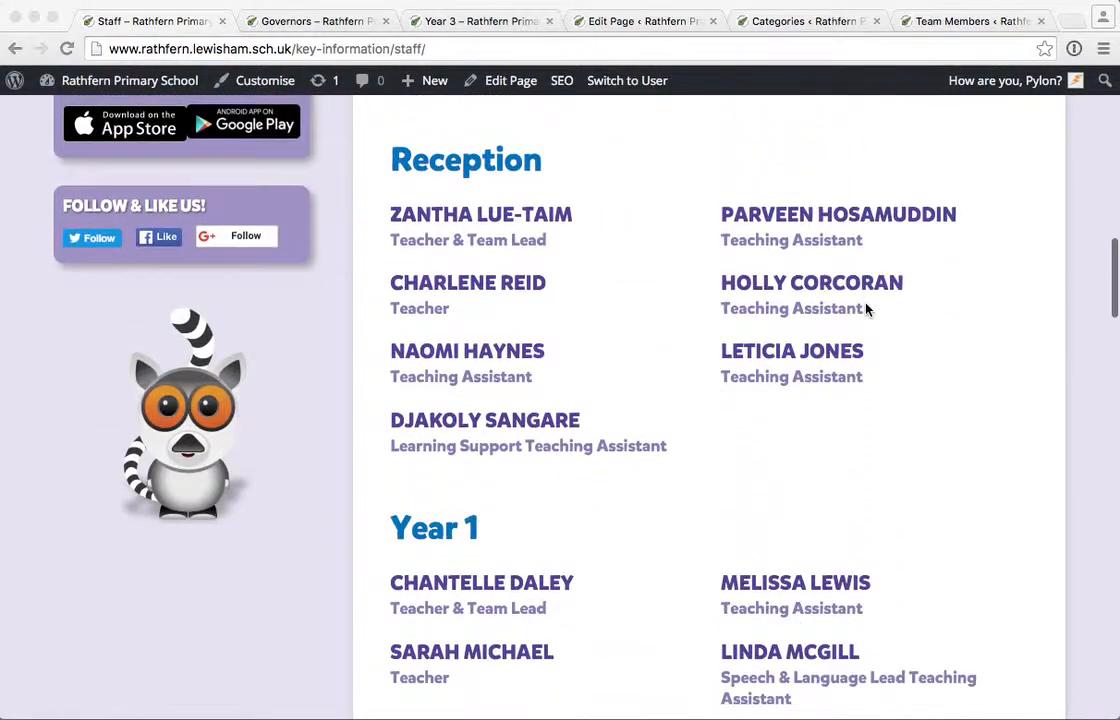
scroll(867, 310, down, 13)
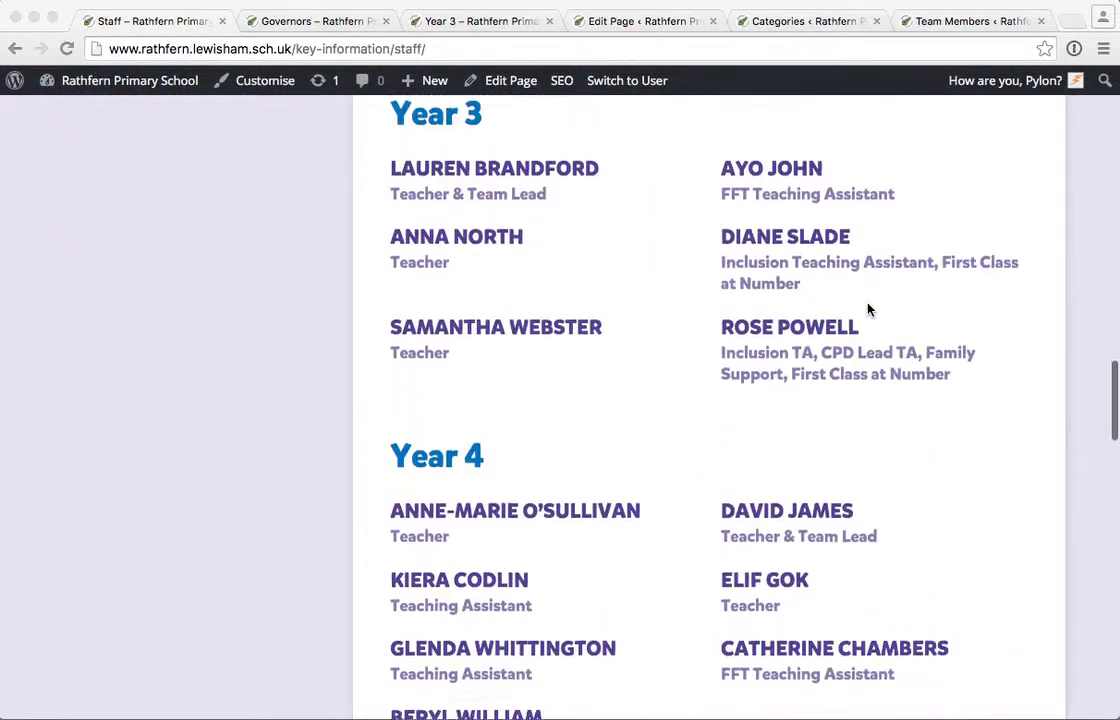
scroll(867, 310, down, 20)
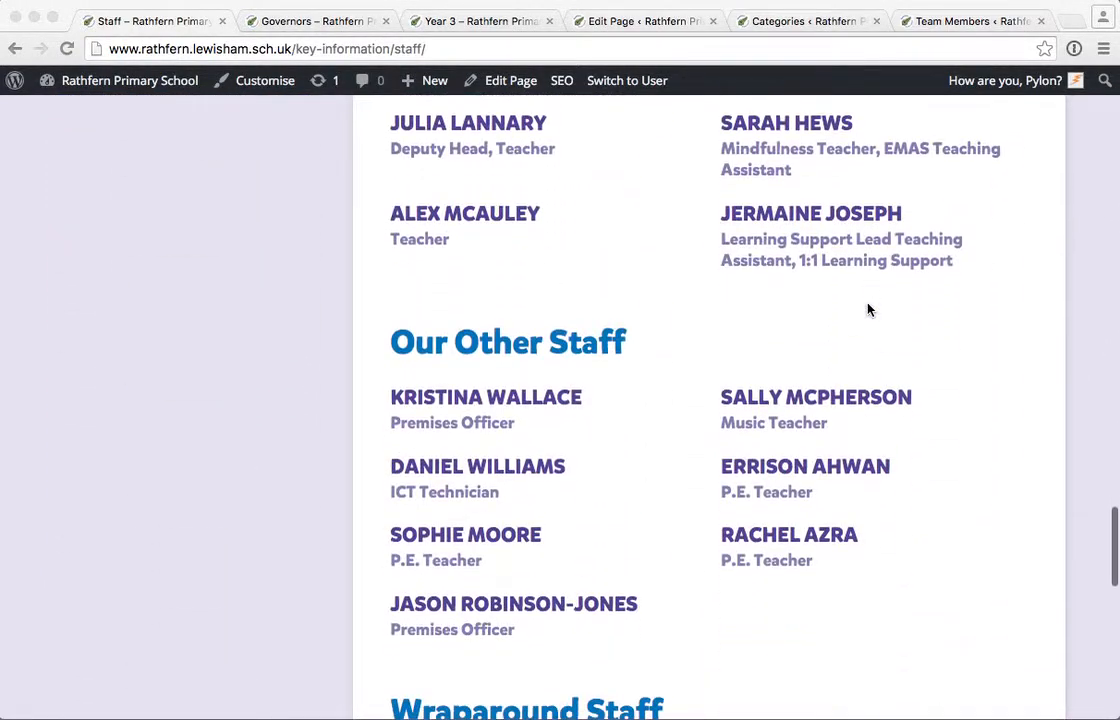
scroll(867, 310, down, 15)
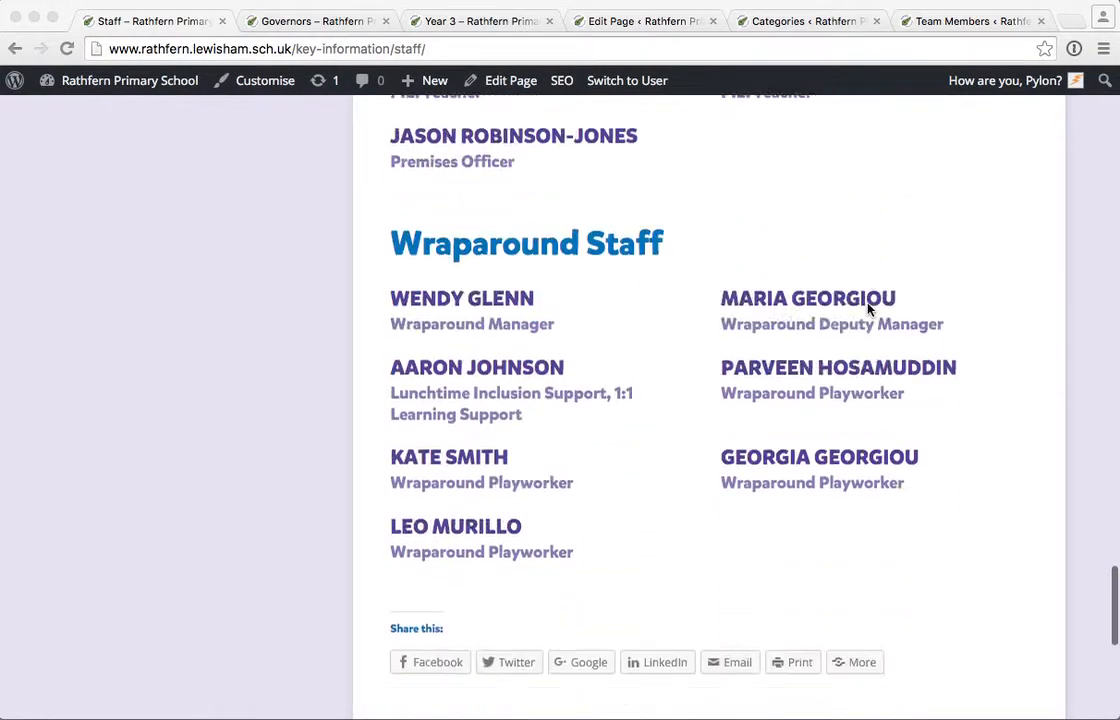
scroll(867, 310, up, 20)
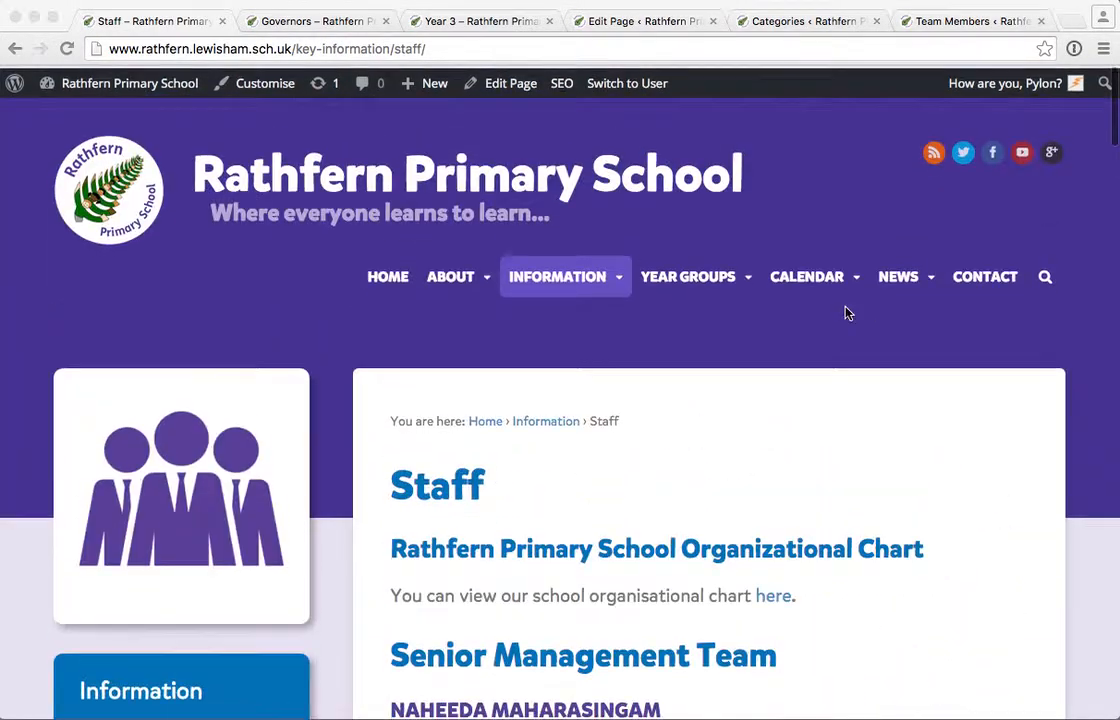
Switch to the Governors page and expand the Vice Chair of Governors' profile to read the biography and governor details
click(330, 22)
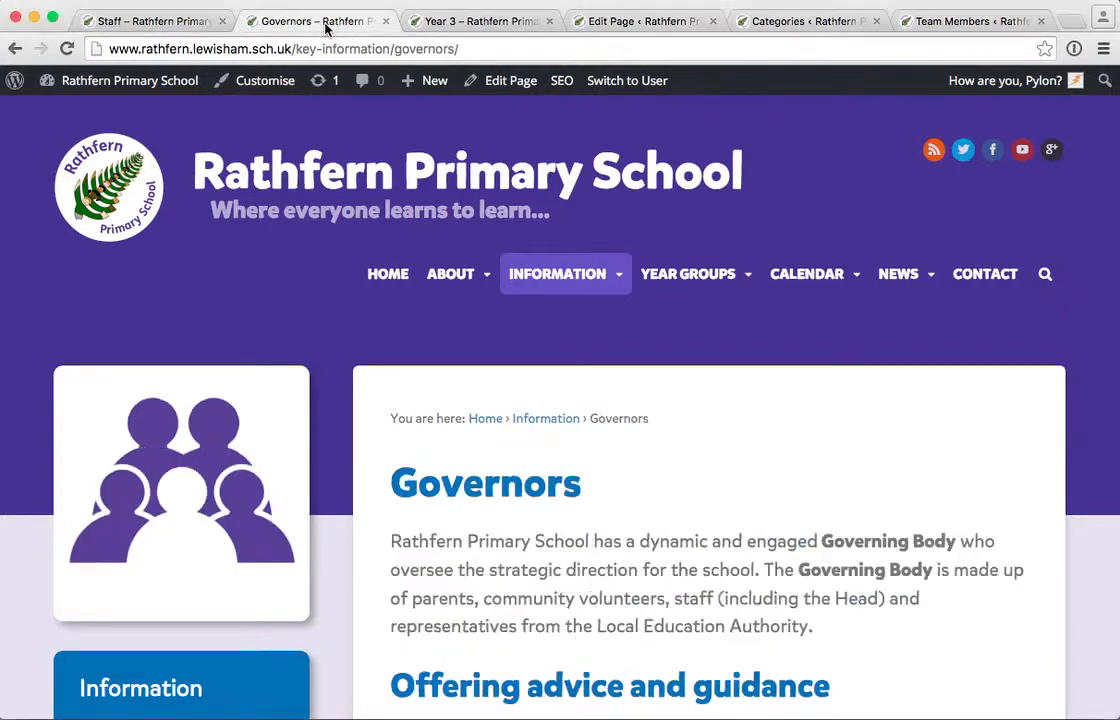
scroll(918, 563, down, 12)
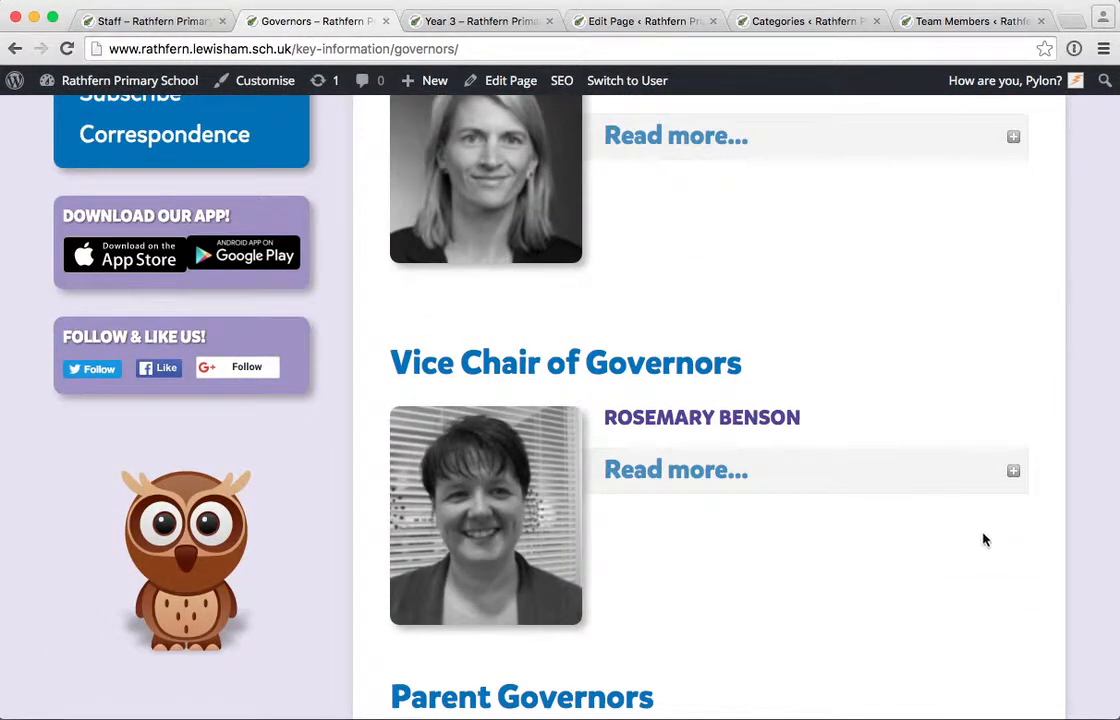
click(1015, 476)
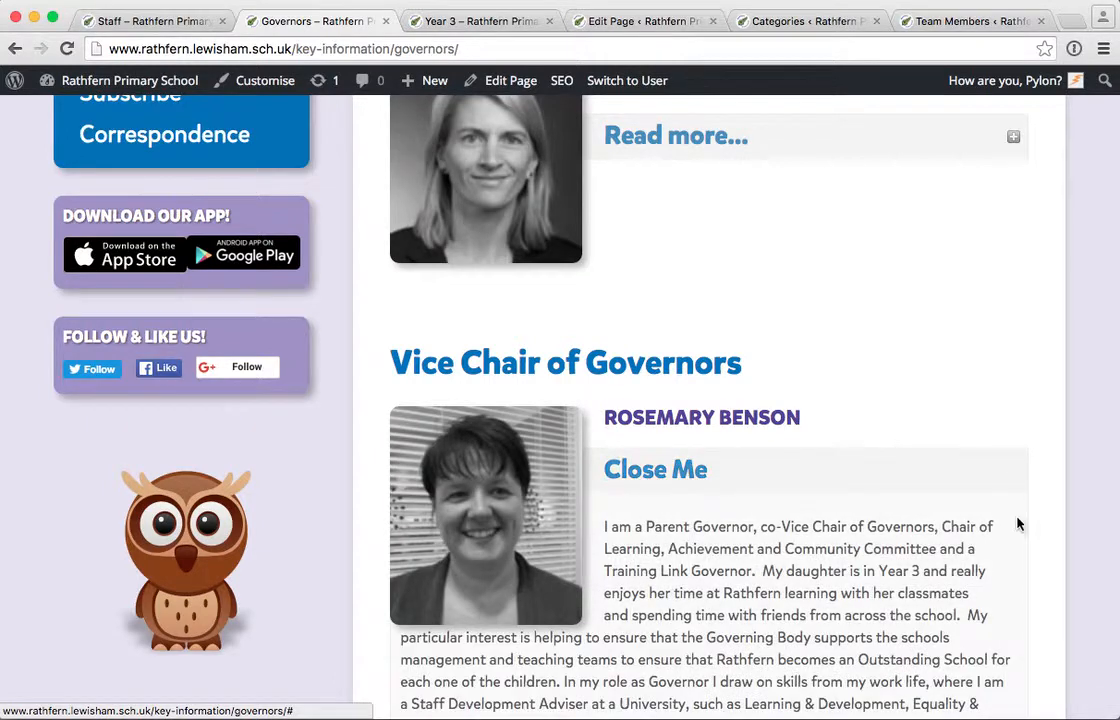
scroll(1020, 522, down, 3)
scroll(1022, 525, down, 2)
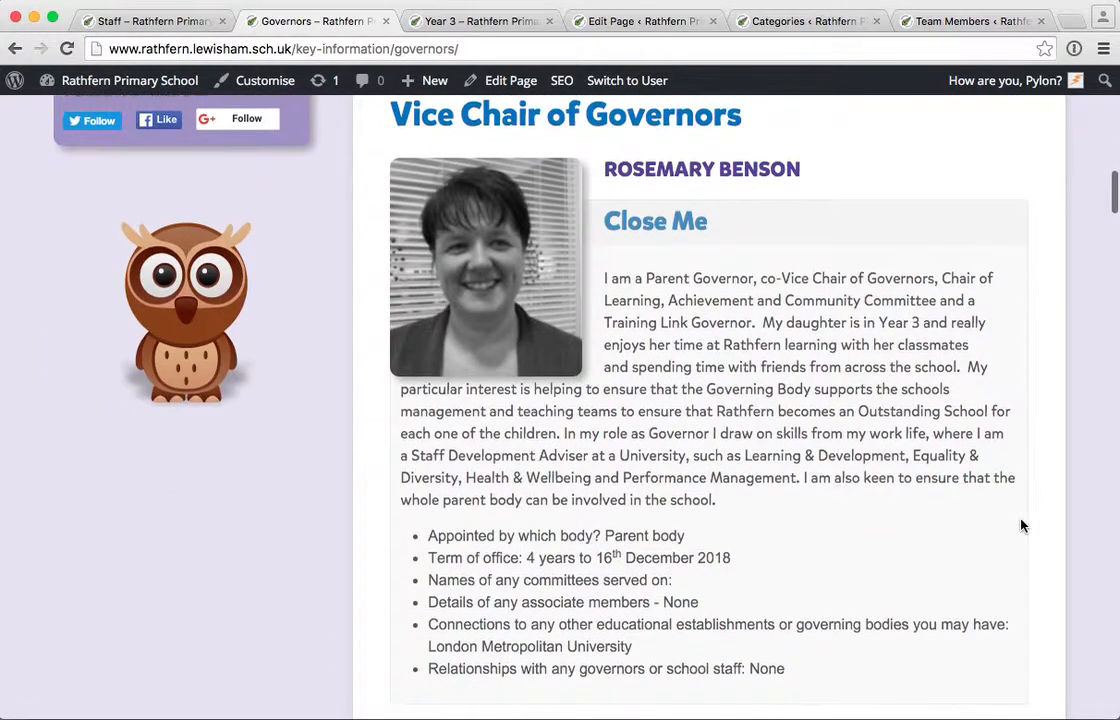
scroll(1022, 525, up, 3)
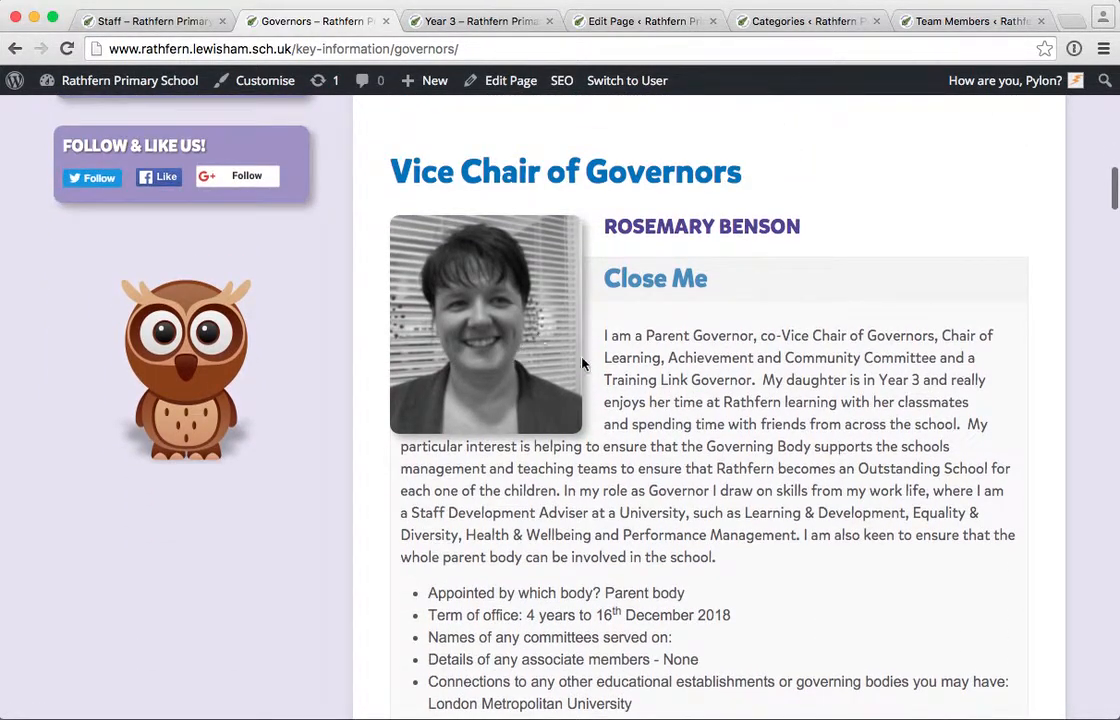
scroll(934, 545, down, 3)
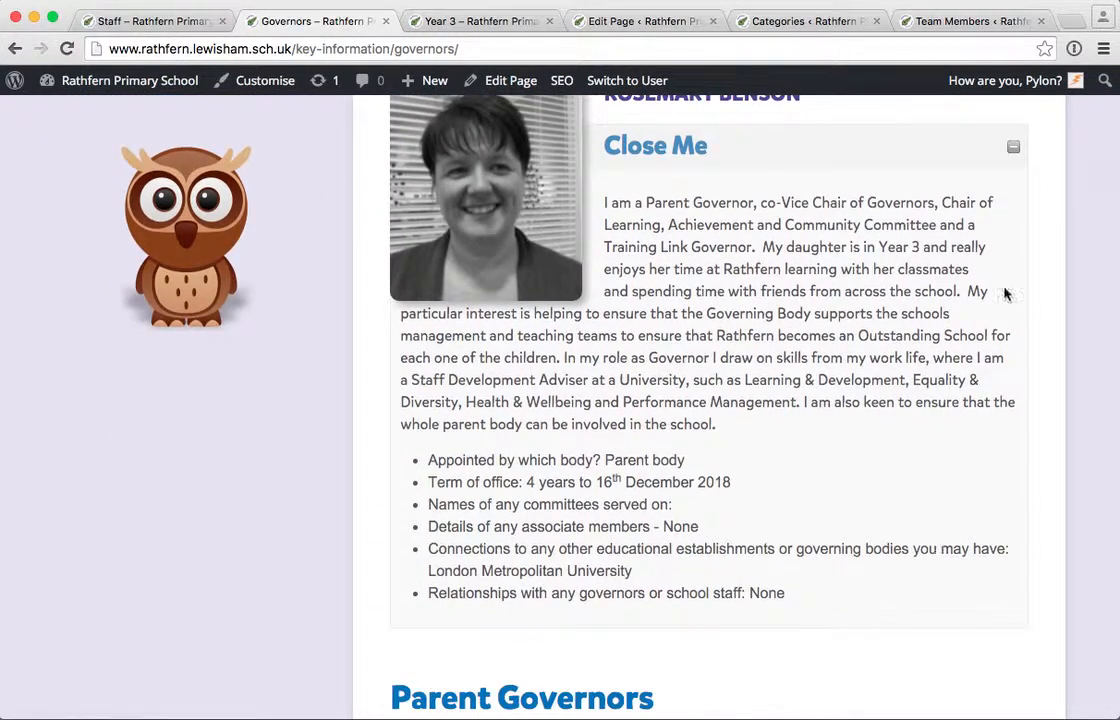
Look through the remaining governor groups below the Vice Chair, including the Parent and Local Authority Governors
scroll(982, 393, down, 12)
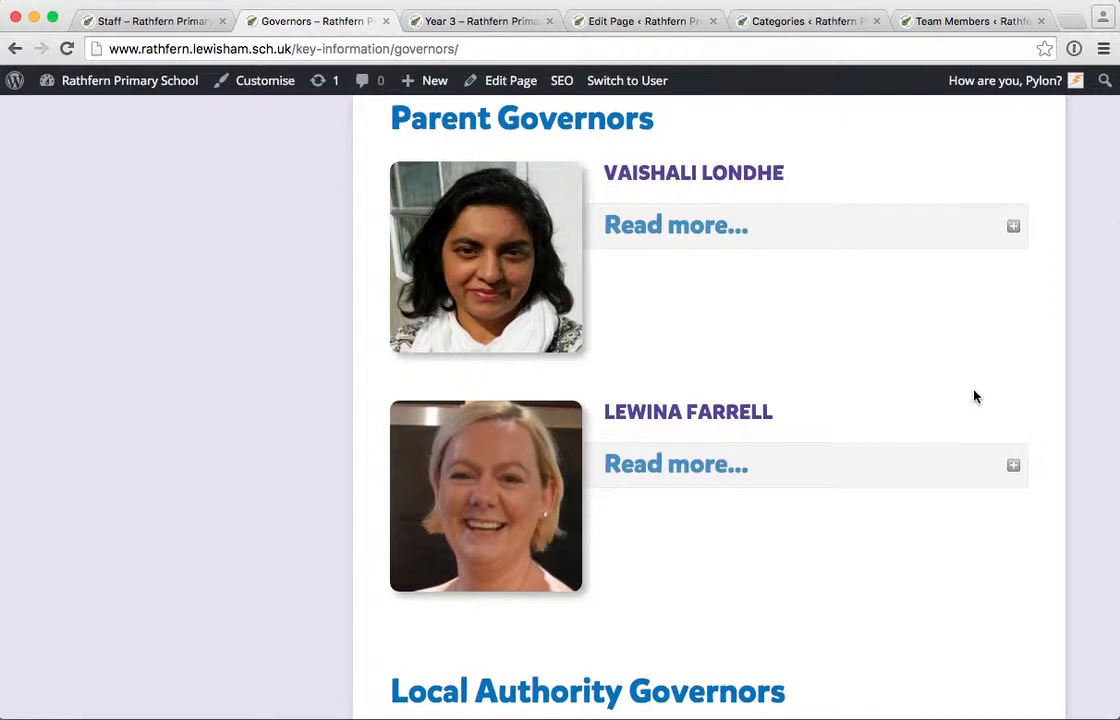
scroll(973, 396, down, 15)
scroll(975, 397, up, 20)
mouse_move(547, 272)
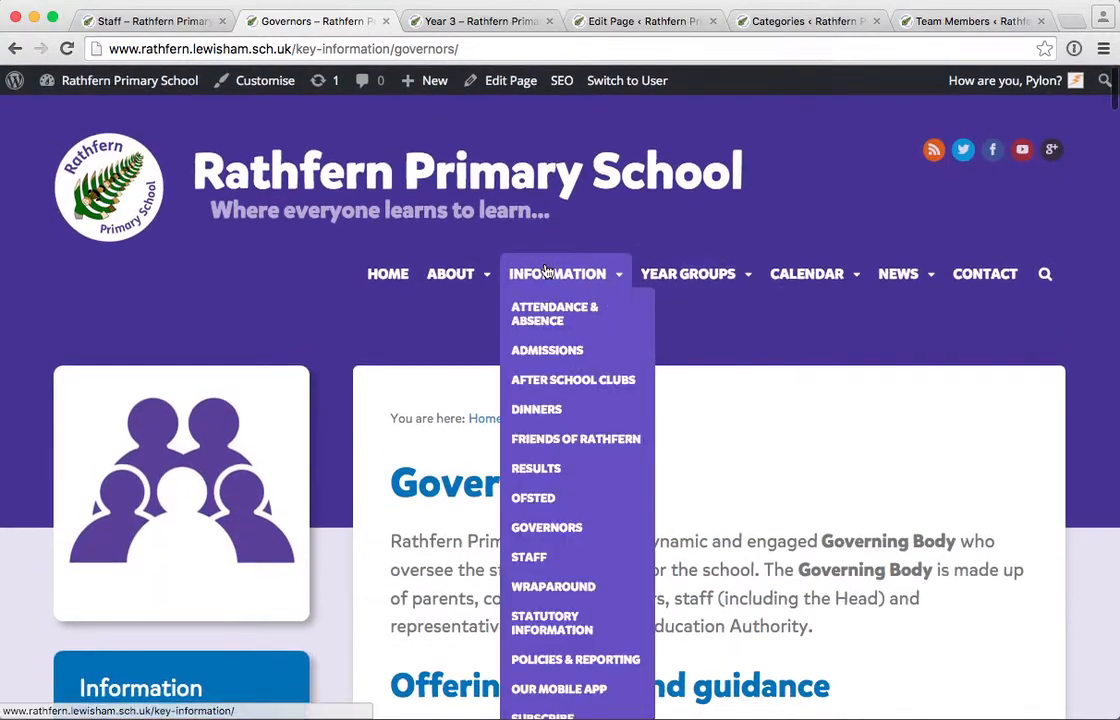
Switch to the Year 3 page and examine the Year 3 Staff section, highlighting its first row and the whole staff block
click(495, 22)
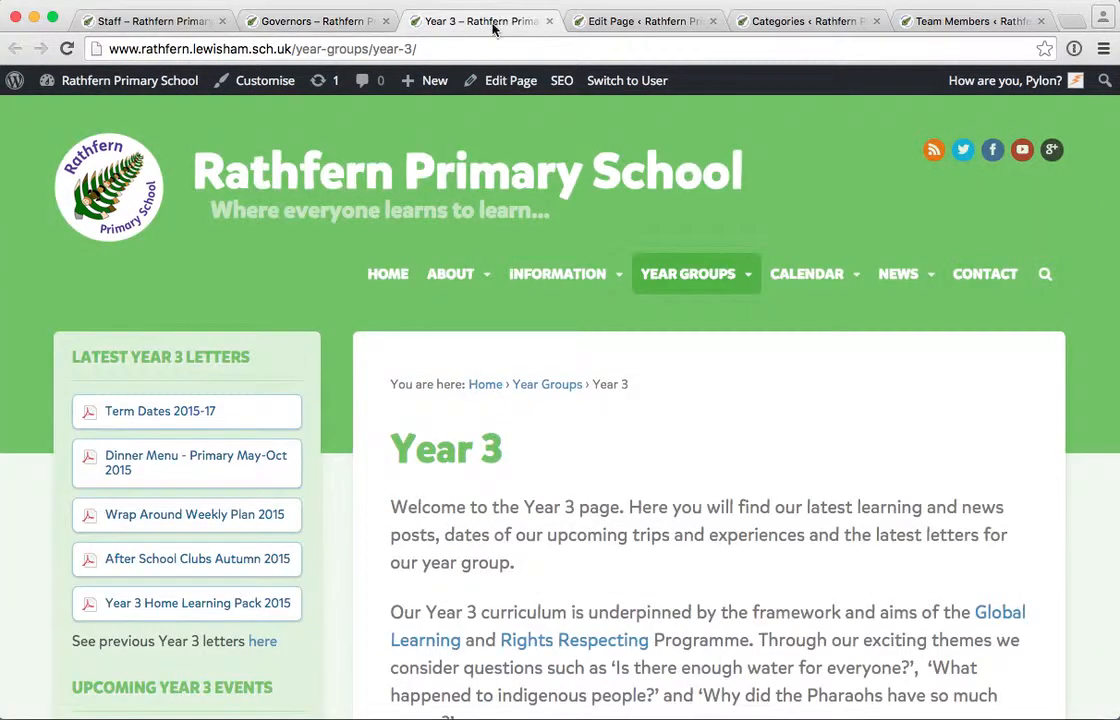
scroll(901, 496, down, 10)
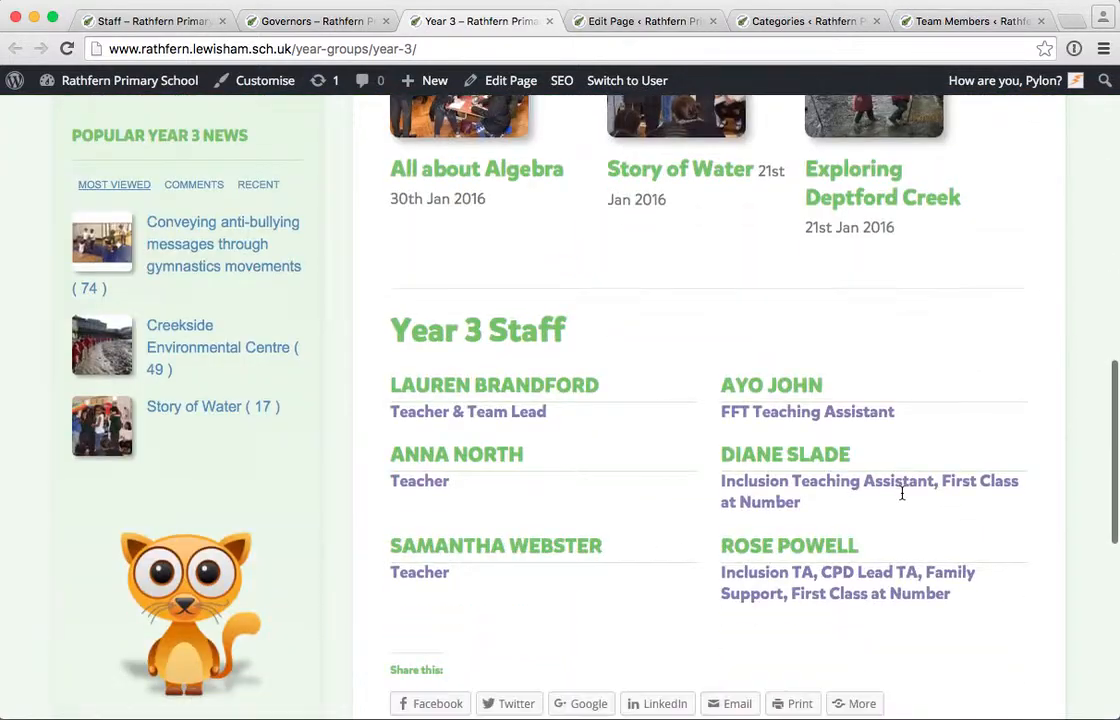
drag(402, 322, 1092, 594)
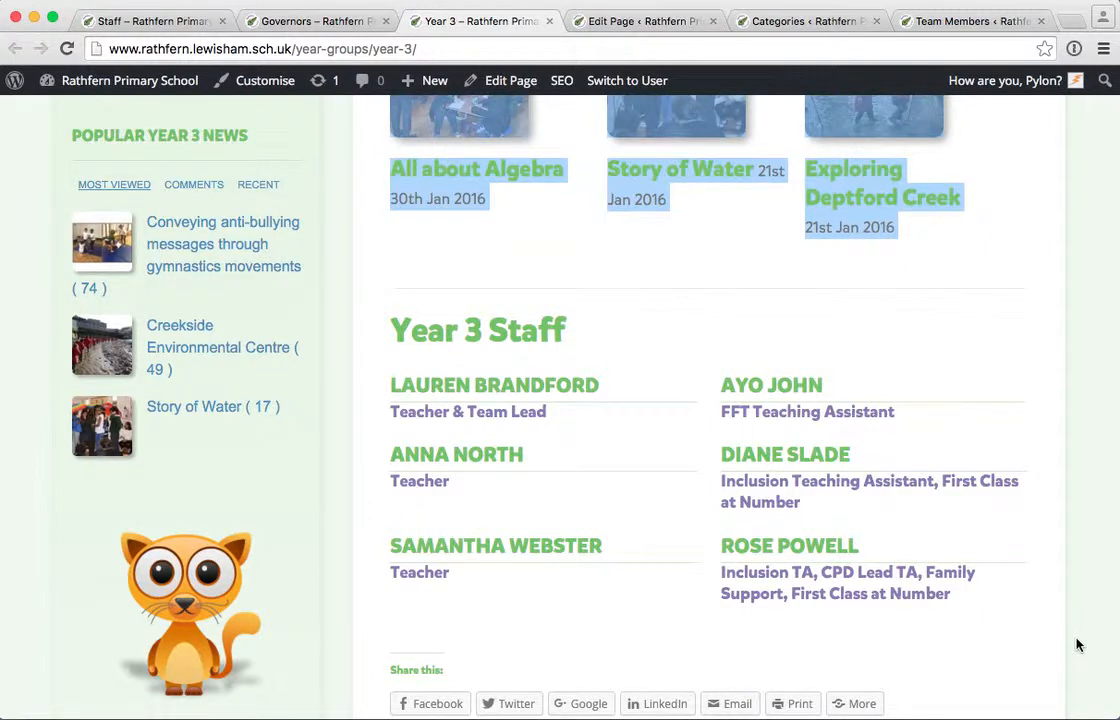
scroll(1078, 645, up, 1)
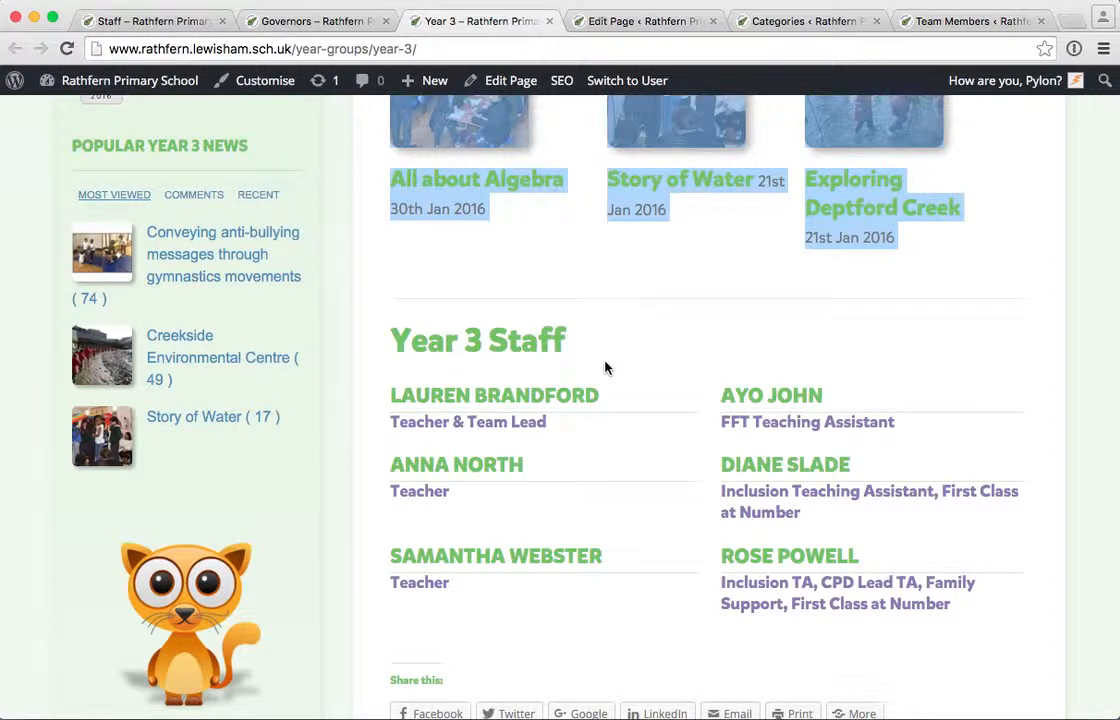
click(875, 407)
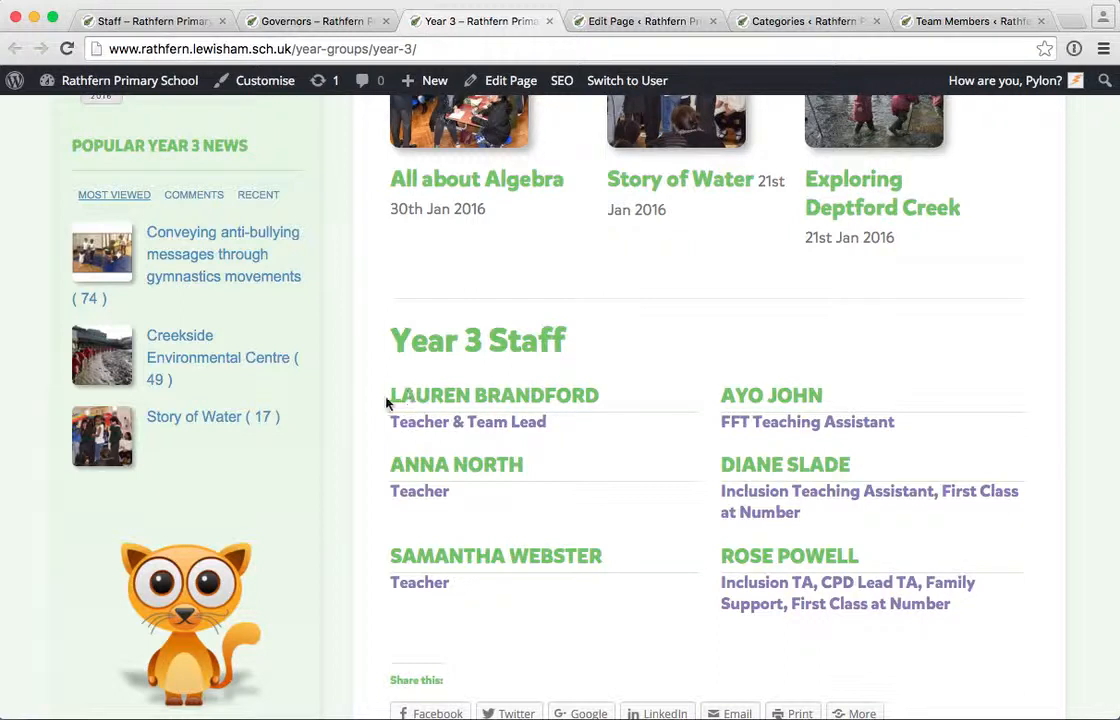
drag(385, 396, 967, 427)
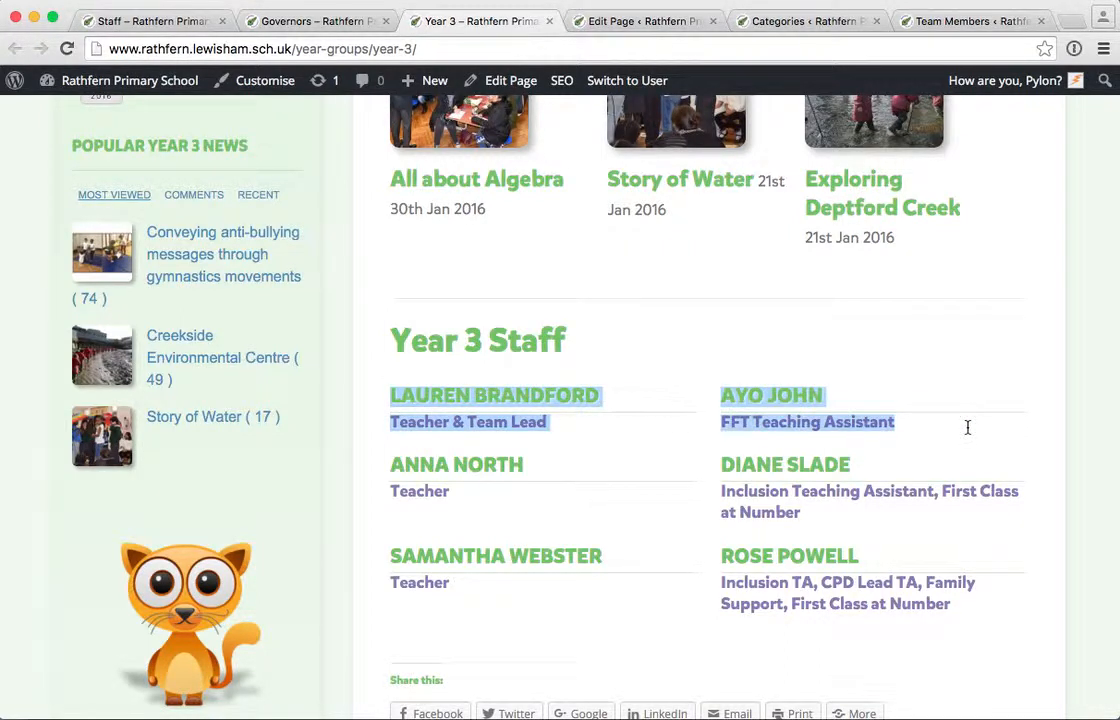
click(971, 431)
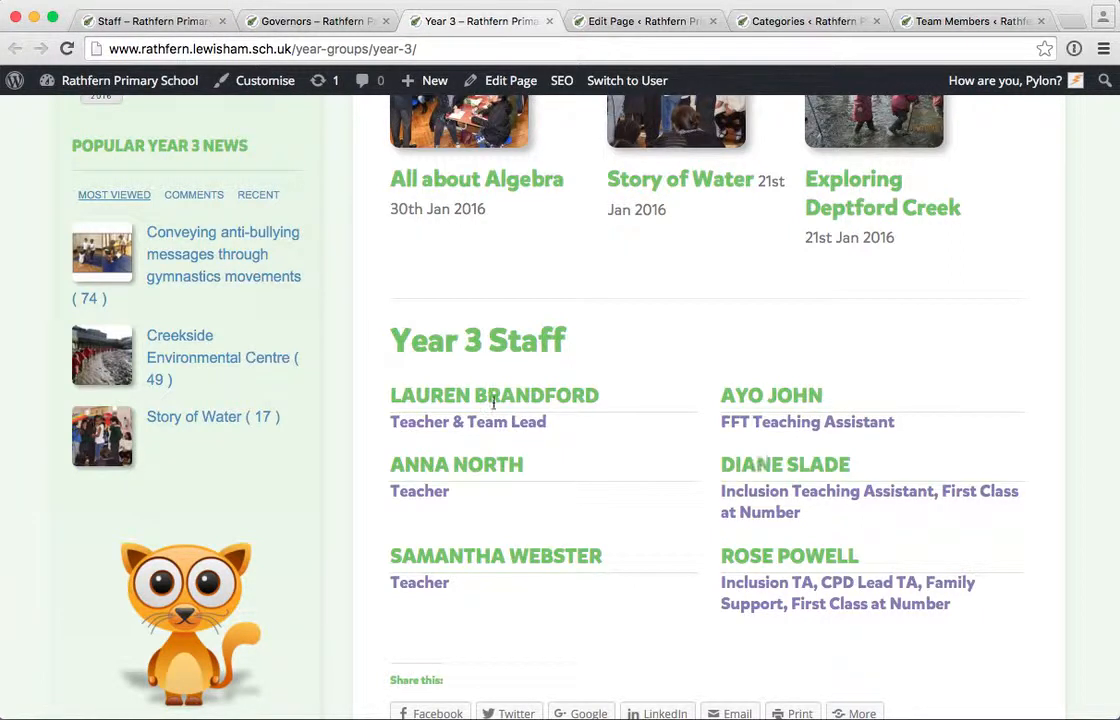
drag(344, 298, 1025, 635)
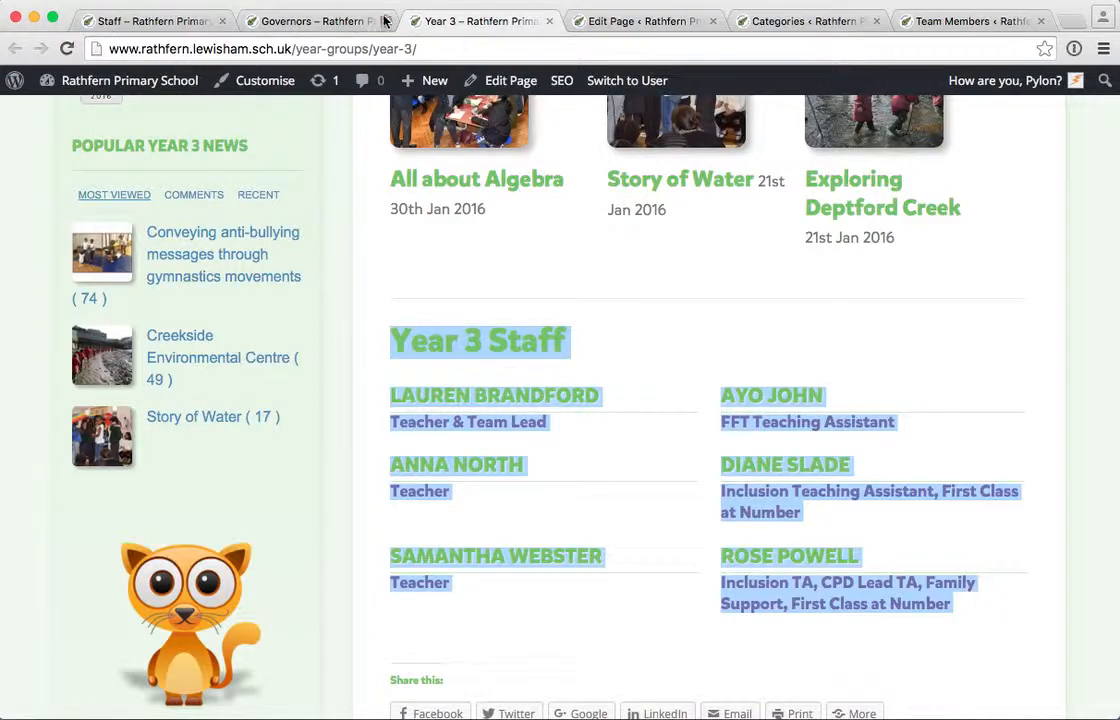
Return to the Governors page and collapse the expanded Vice Chair of Governors' profile
click(313, 21)
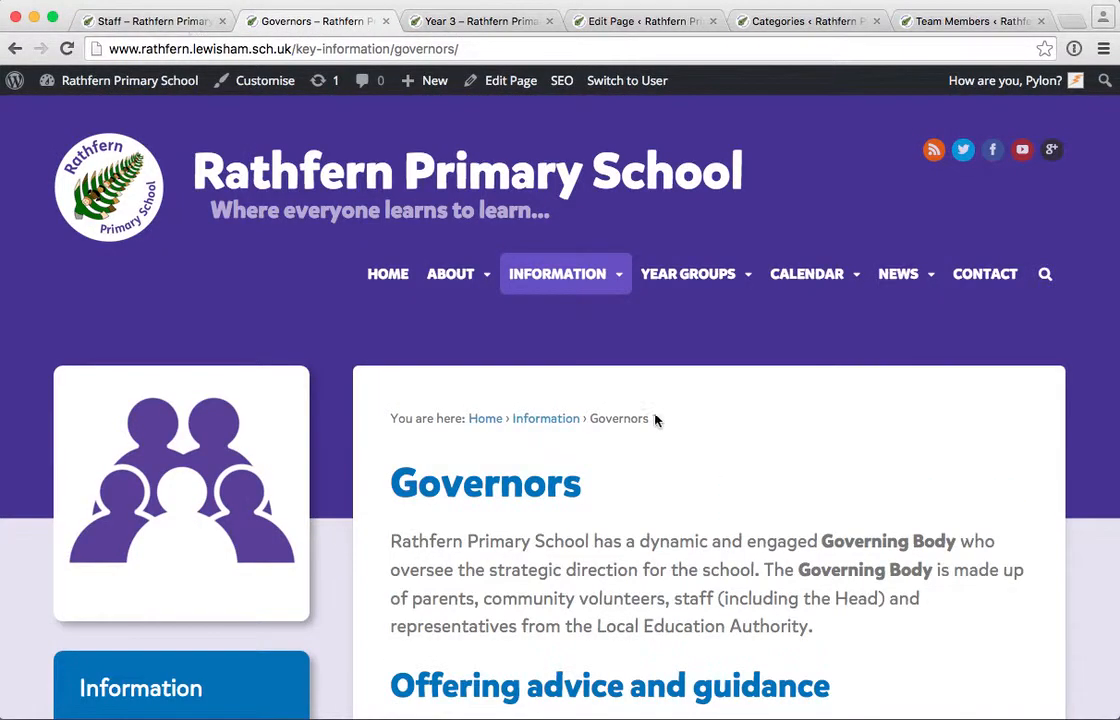
scroll(657, 410, down, 15)
scroll(661, 416, down, 3)
scroll(732, 470, up, 3)
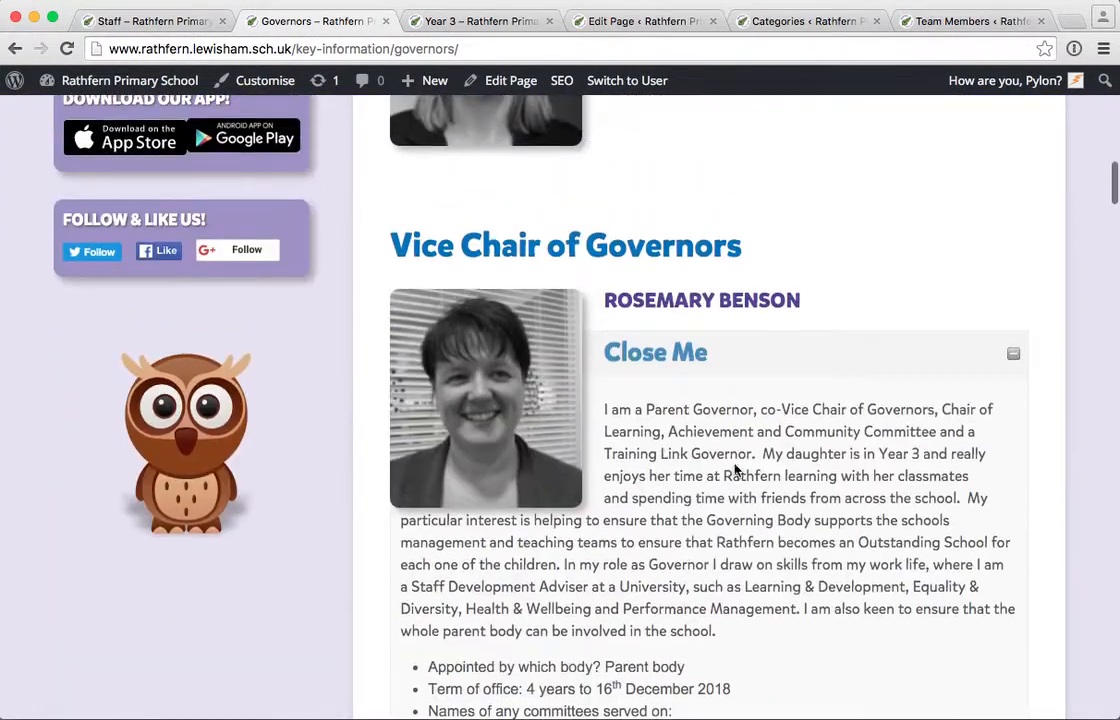
click(1008, 358)
scroll(700, 280, up, 1)
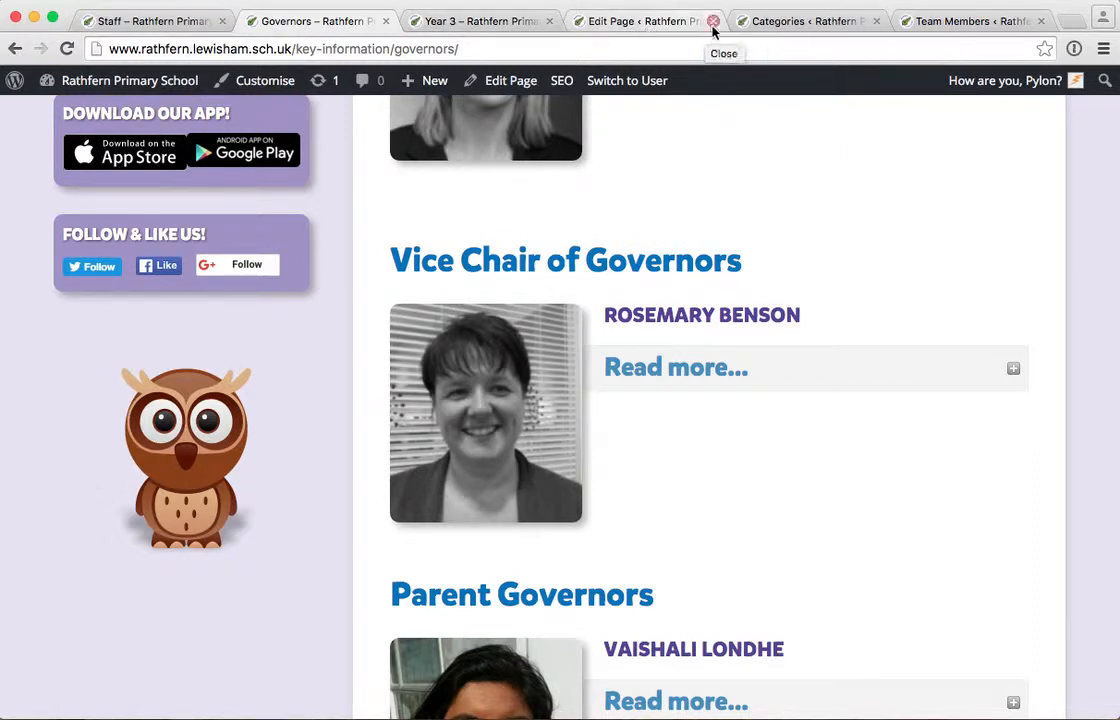
Switch to the Team Members categories admin page and examine the Governors and Staff category hierarchy, including the Teaching Staff subcategories
click(806, 24)
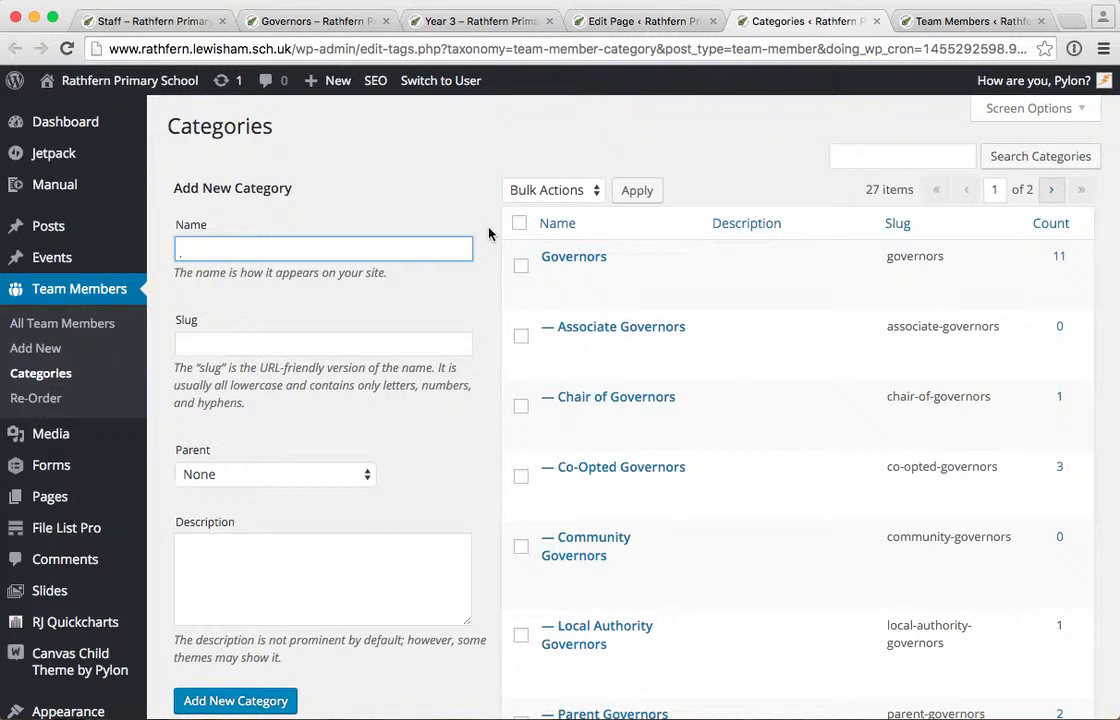
scroll(490, 236, down, 1)
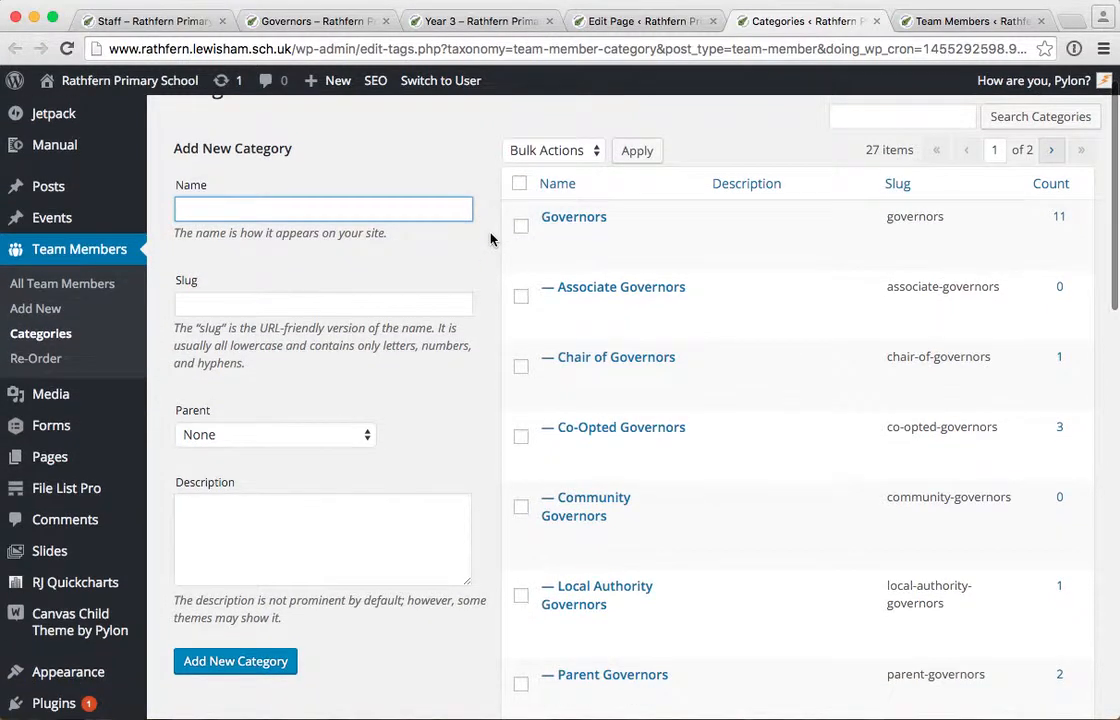
scroll(491, 242, down, 1)
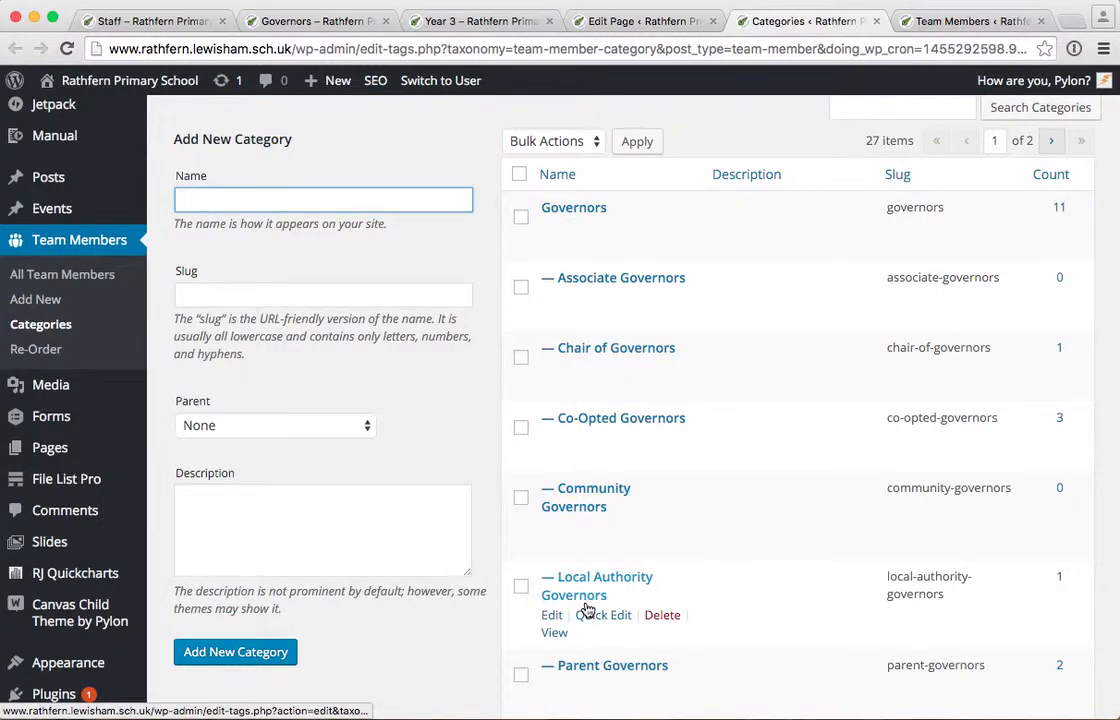
scroll(590, 610, down, 2)
scroll(590, 605, down, 8)
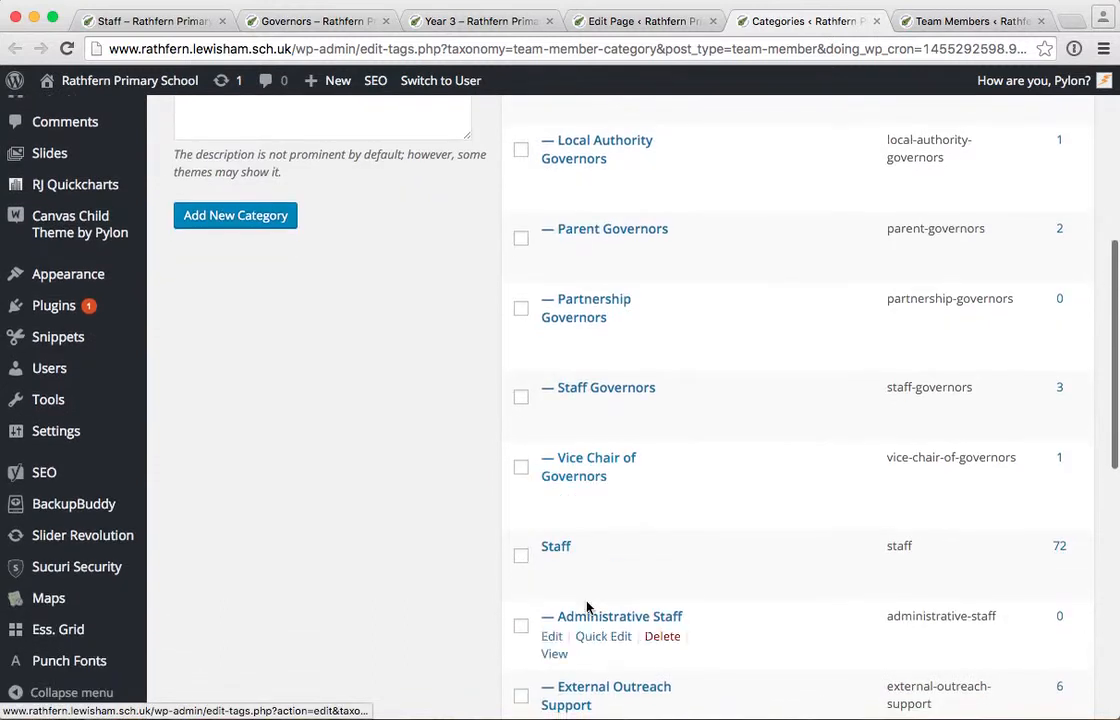
scroll(598, 597, down, 2)
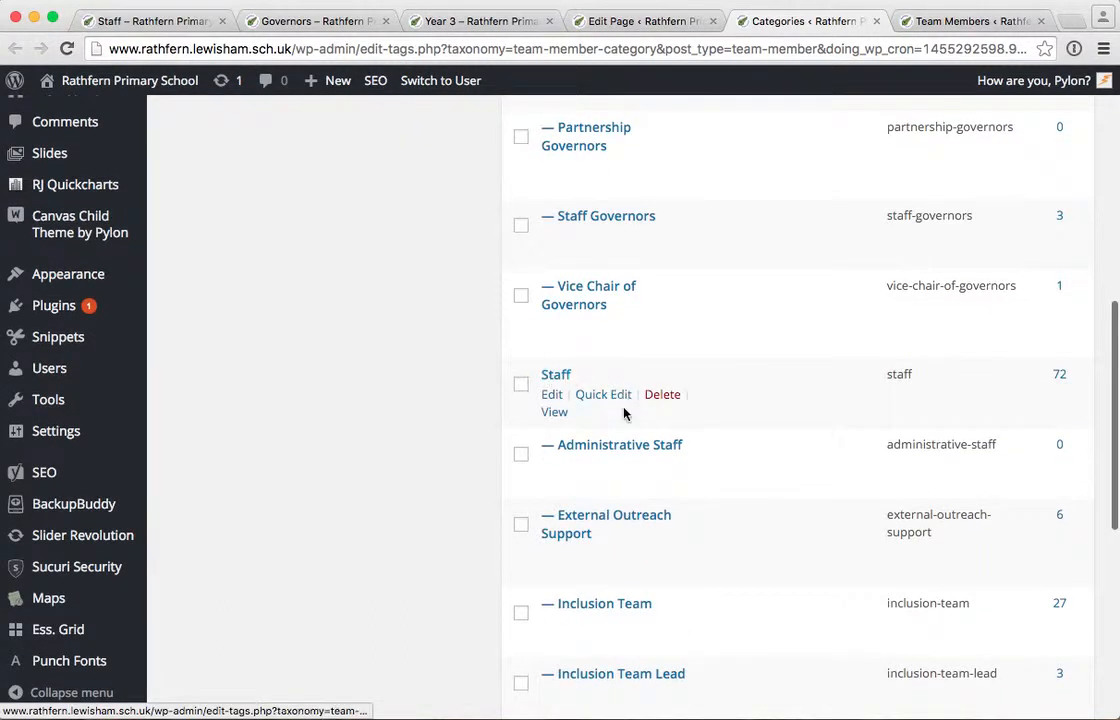
scroll(610, 522, down, 2)
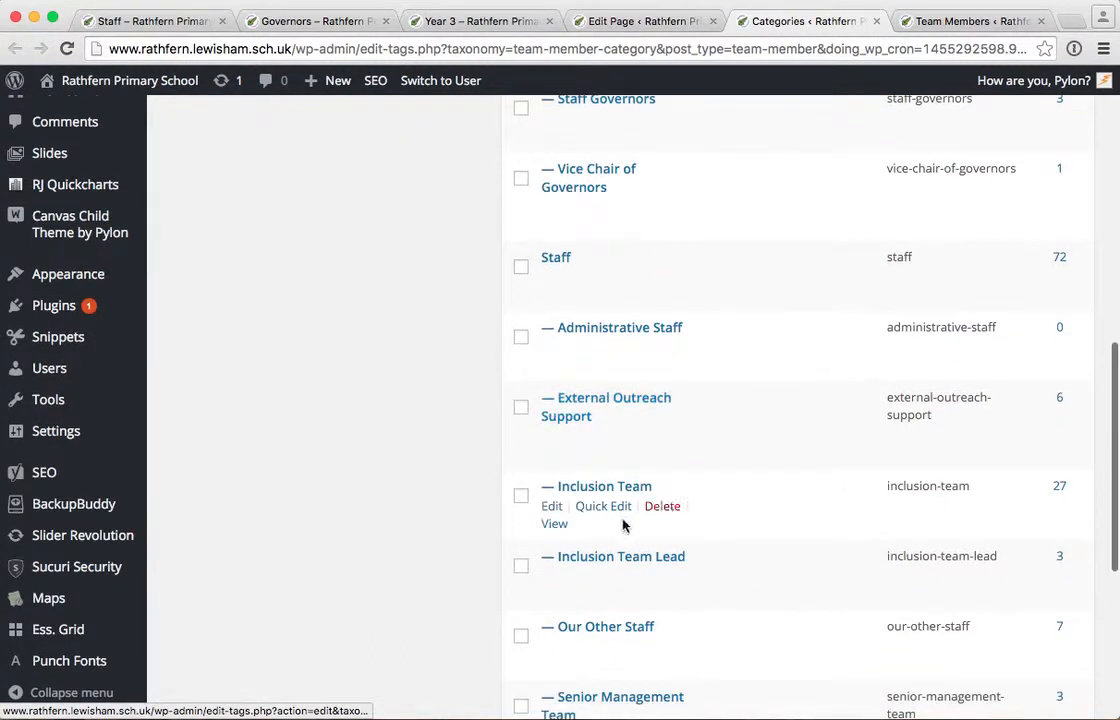
scroll(700, 568, down, 4)
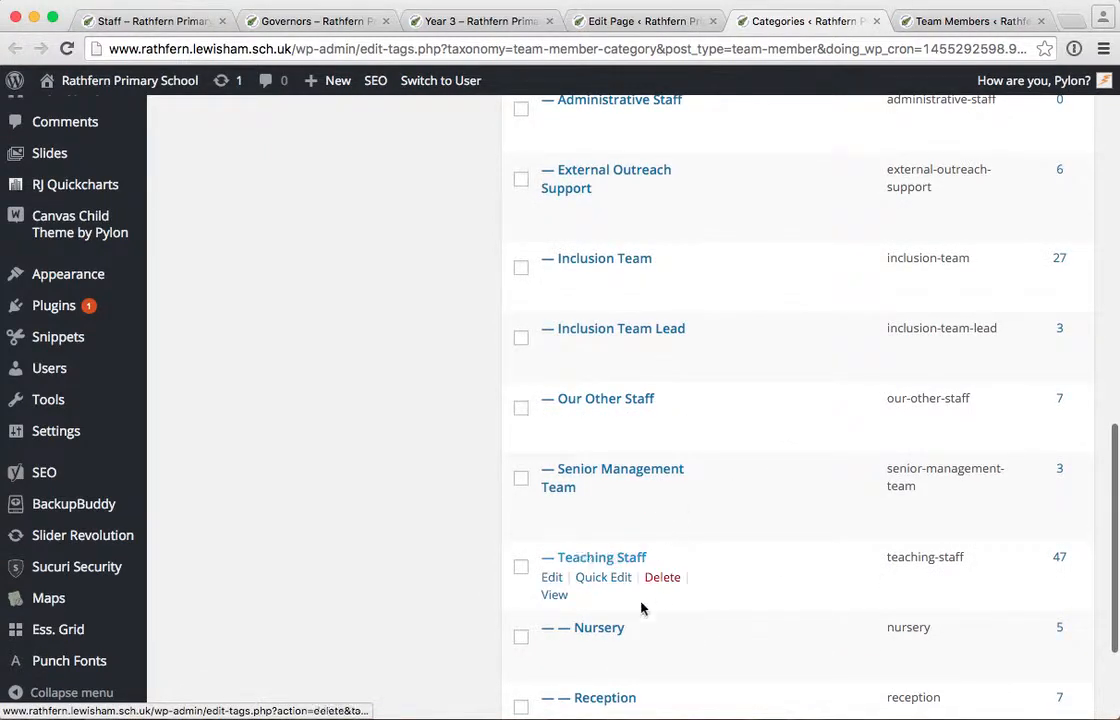
scroll(590, 637, down, 3)
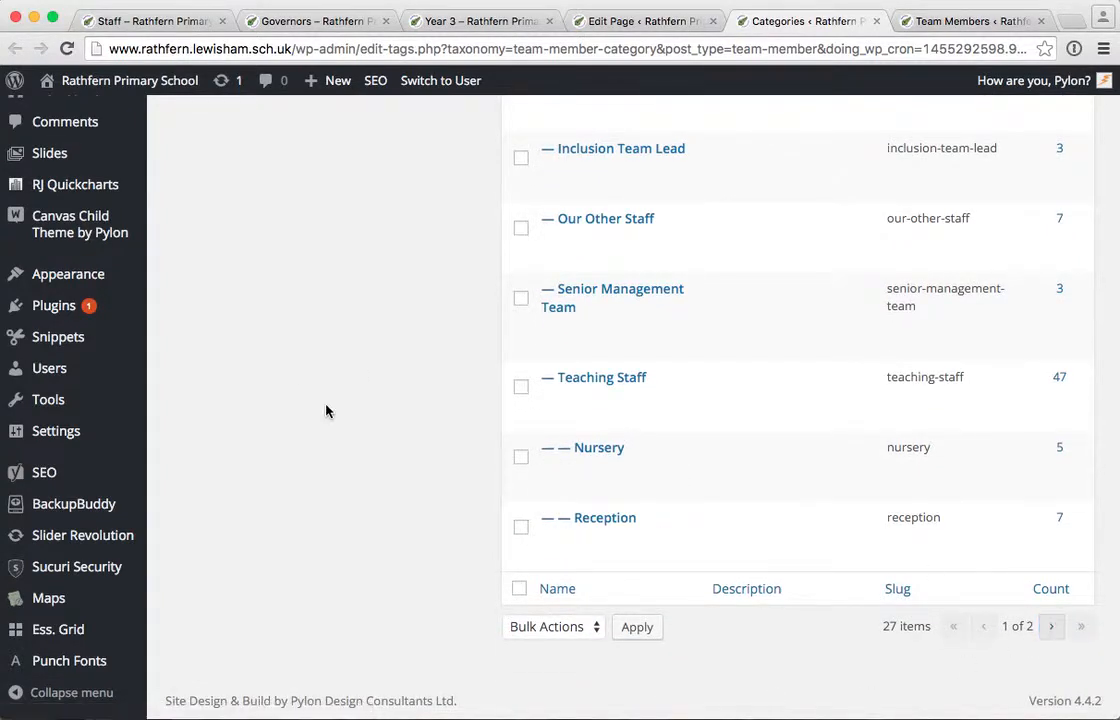
Switch to the Team Members admin list and examine the entries and the categories assigned to each one
scroll(326, 410, up, 10)
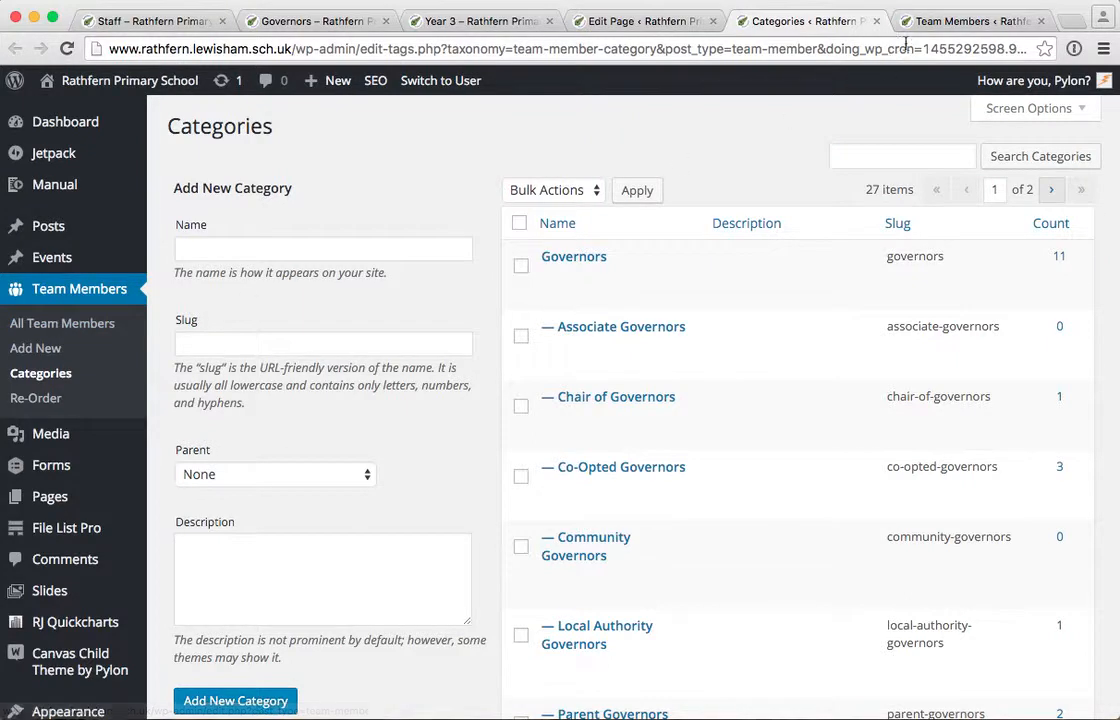
click(951, 25)
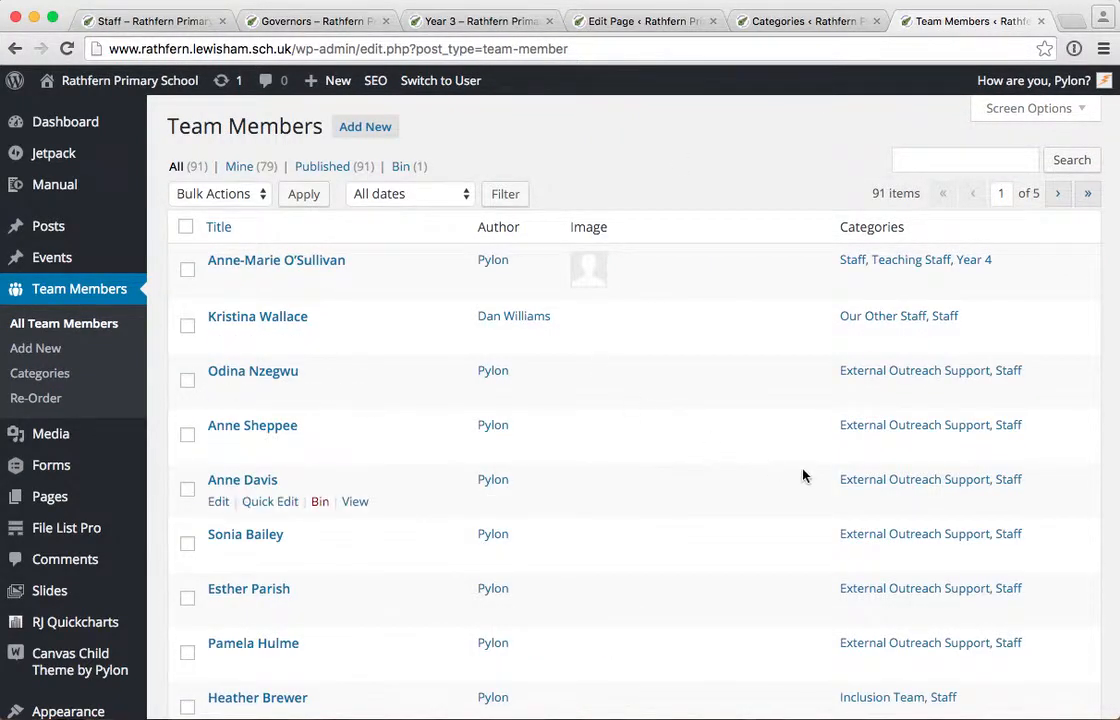
scroll(715, 525, down, 2)
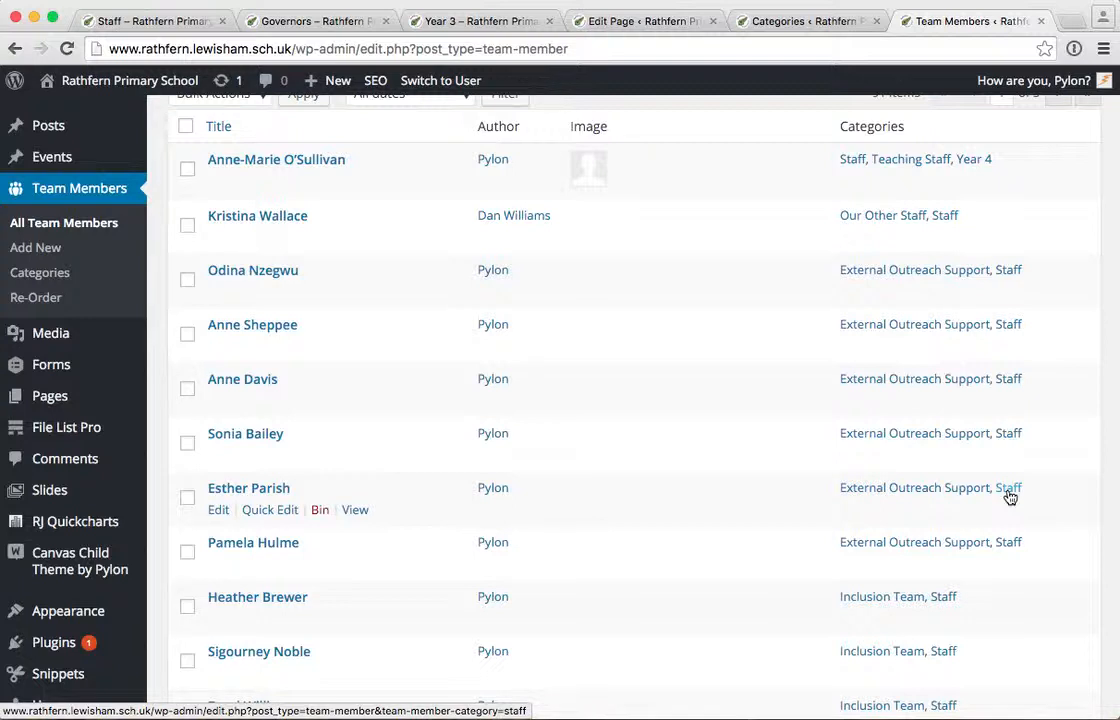
scroll(1010, 497, down, 2)
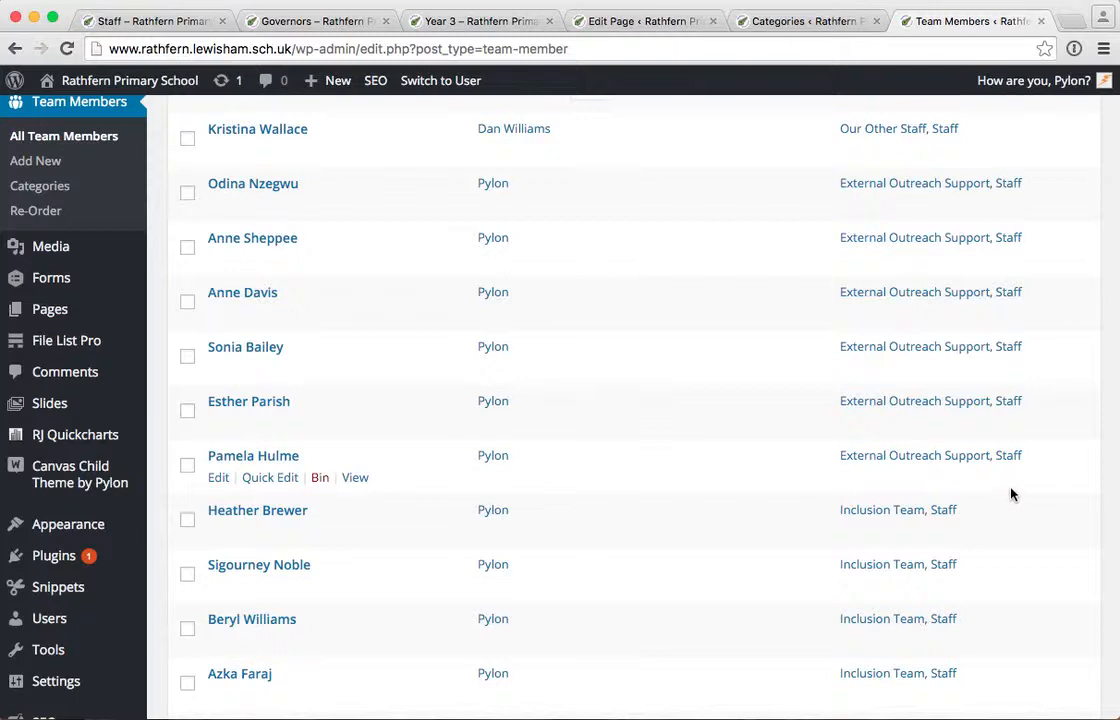
scroll(1000, 512, up, 4)
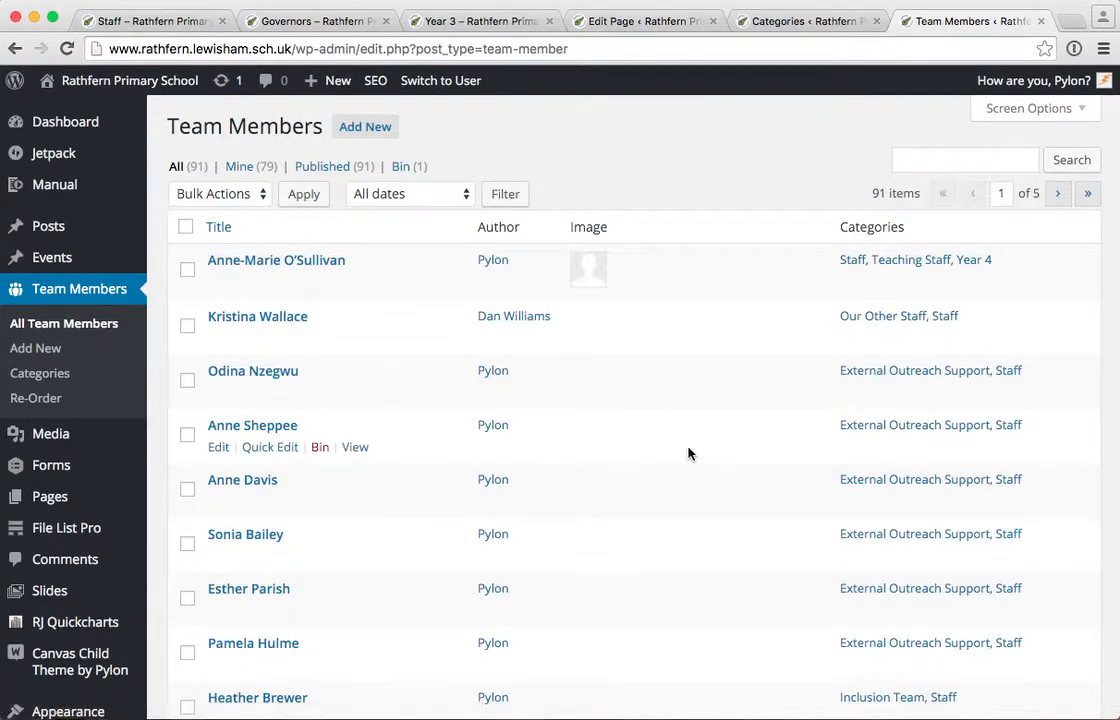
Compare the public Year 3 page's staff section with the shortcodes in its page editor, and clear the text highlight
click(508, 24)
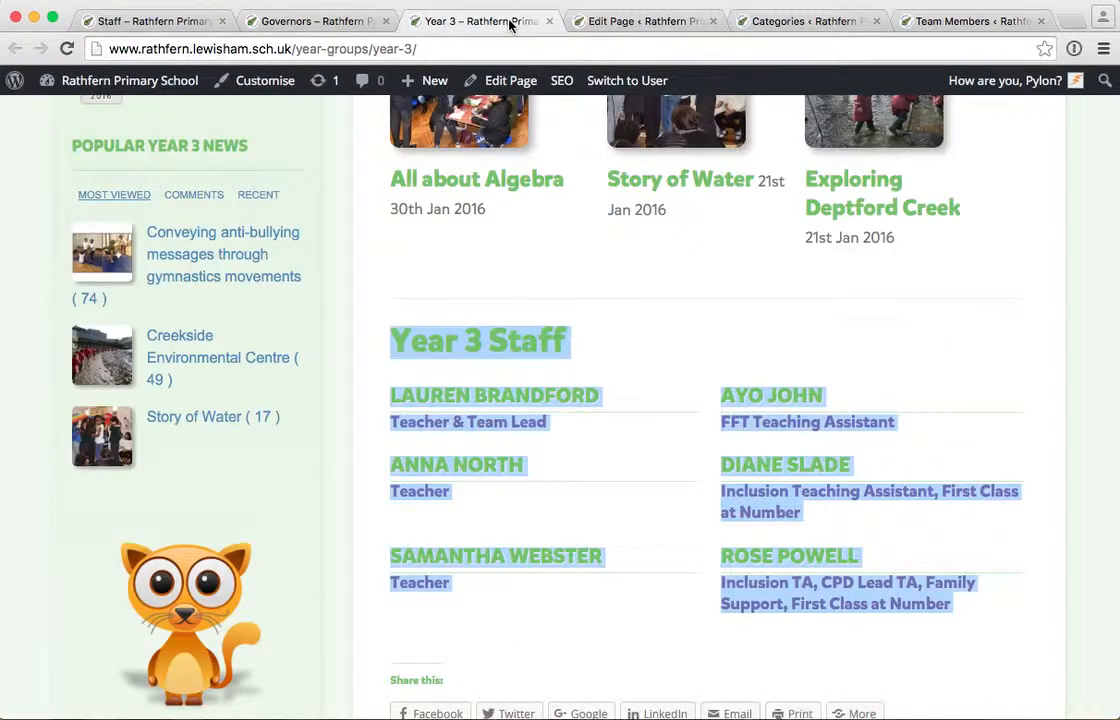
click(642, 21)
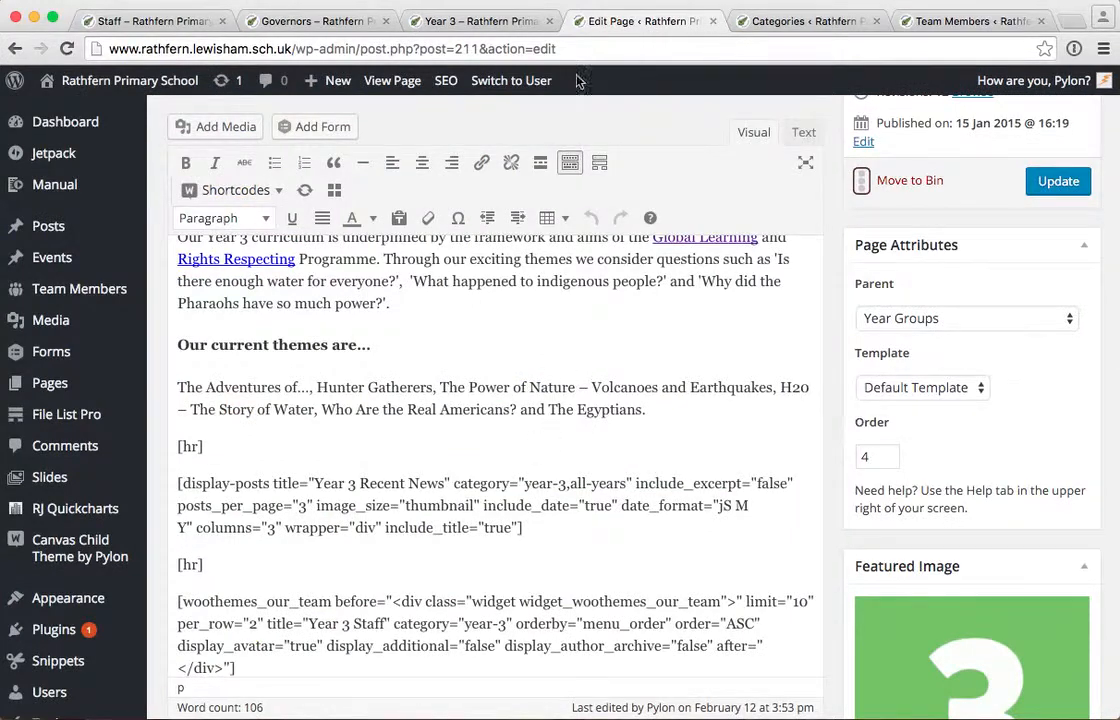
scroll(416, 468, down, 1)
scroll(416, 468, down, 2)
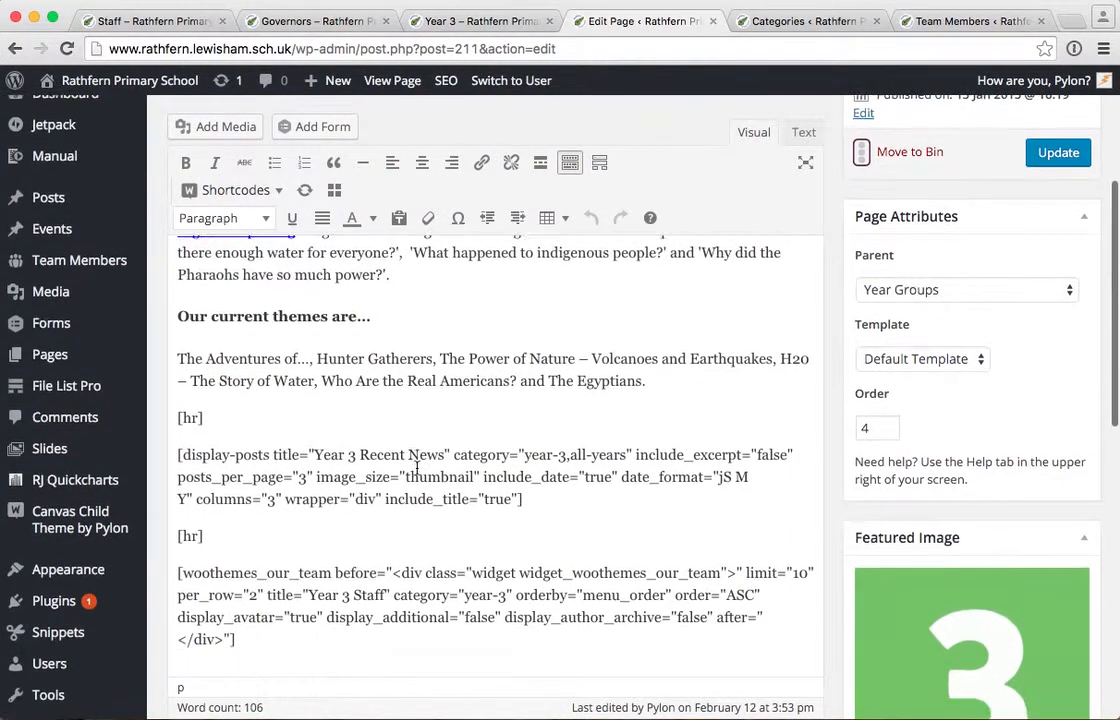
click(463, 25)
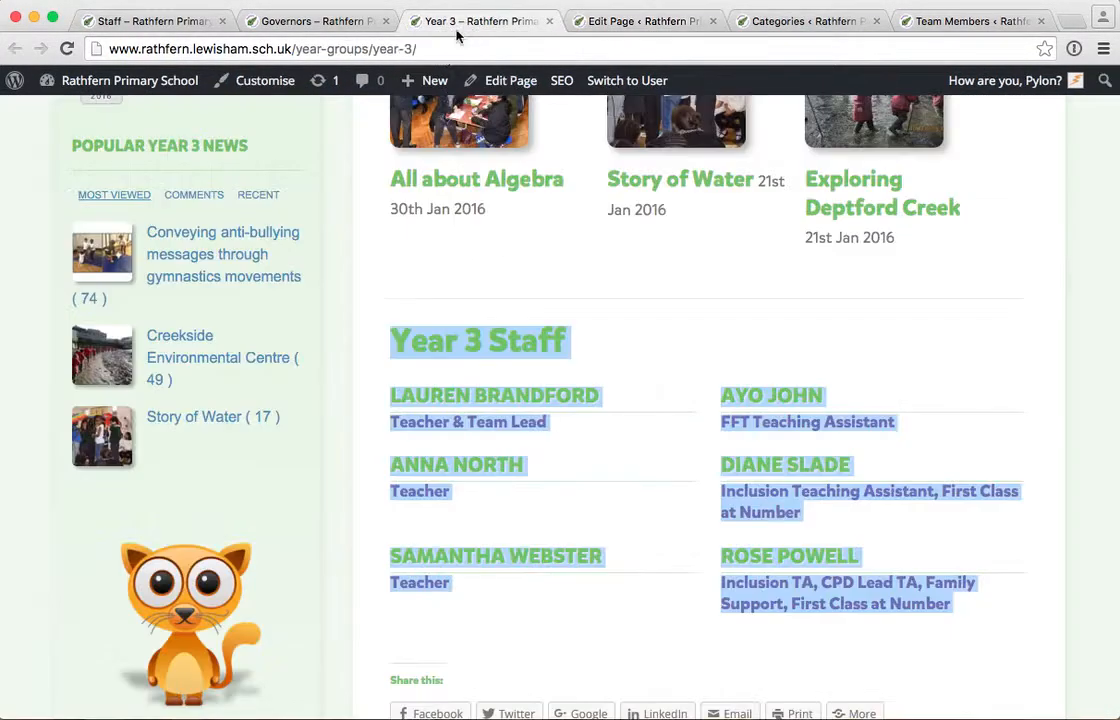
scroll(515, 390, down, 3)
click(631, 233)
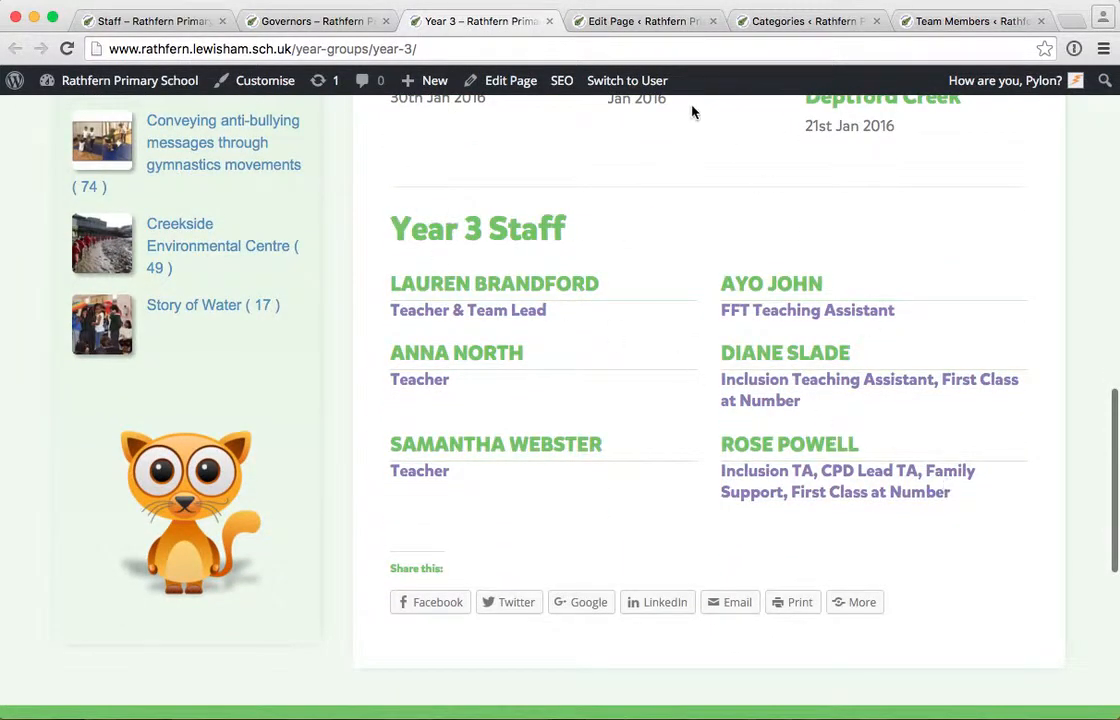
In the Year 3 page editor, highlight the woothemes_our_team shortcode and its category value "year-3"
click(665, 25)
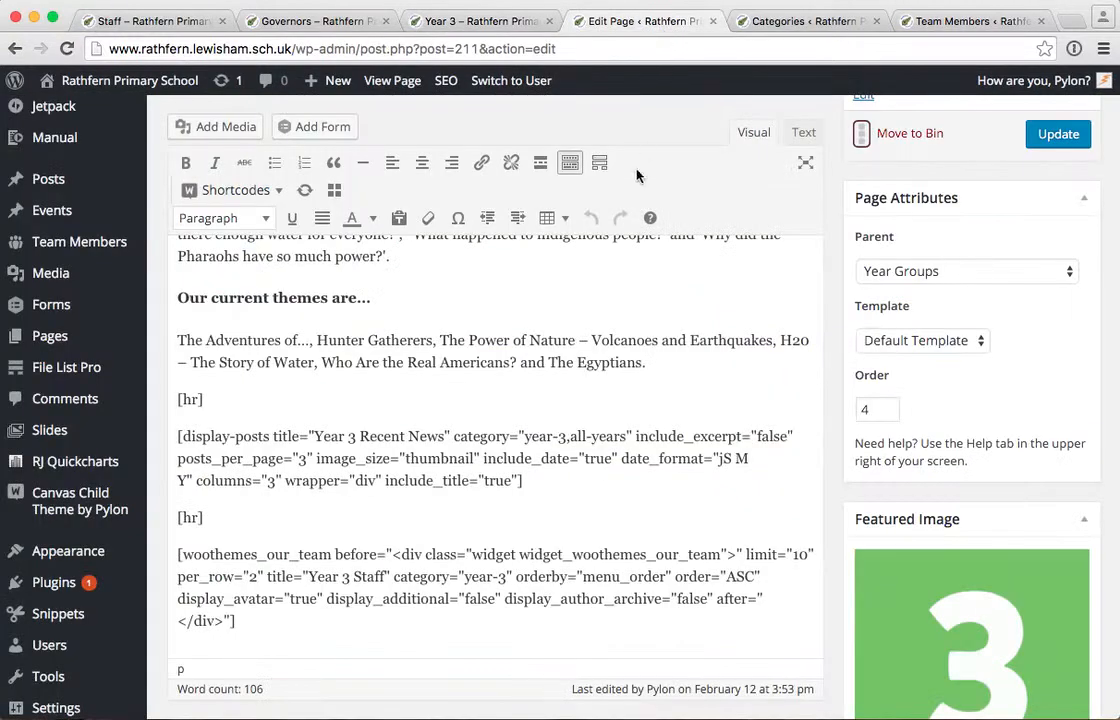
click(178, 558)
drag(178, 558, 260, 618)
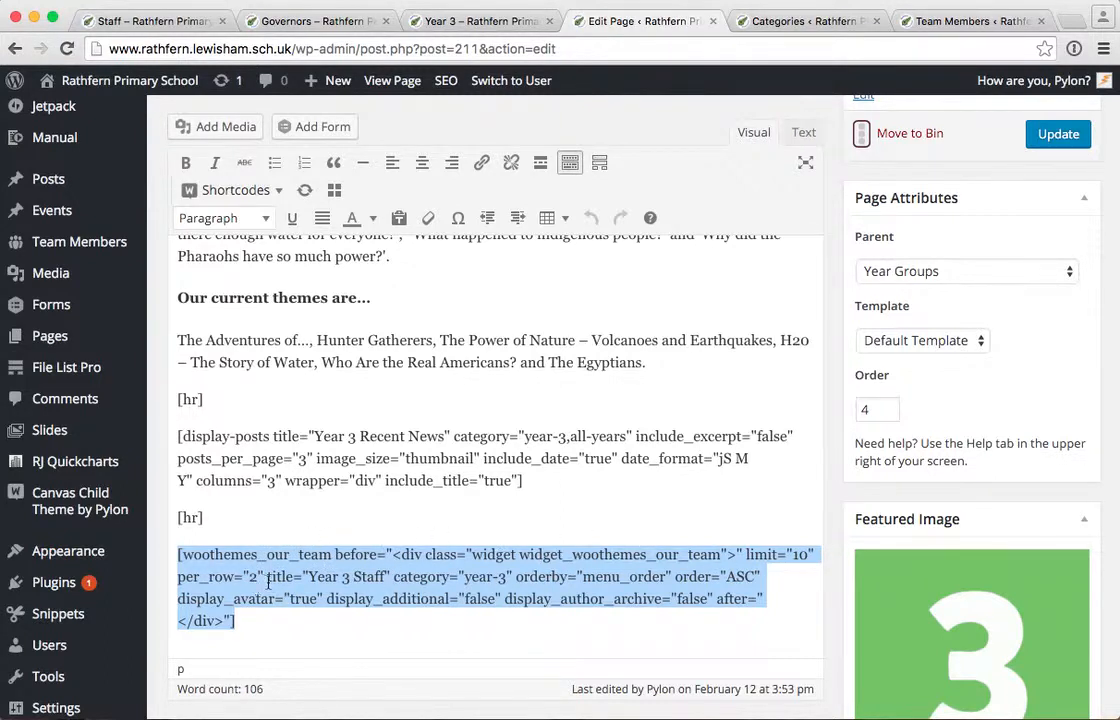
click(312, 580)
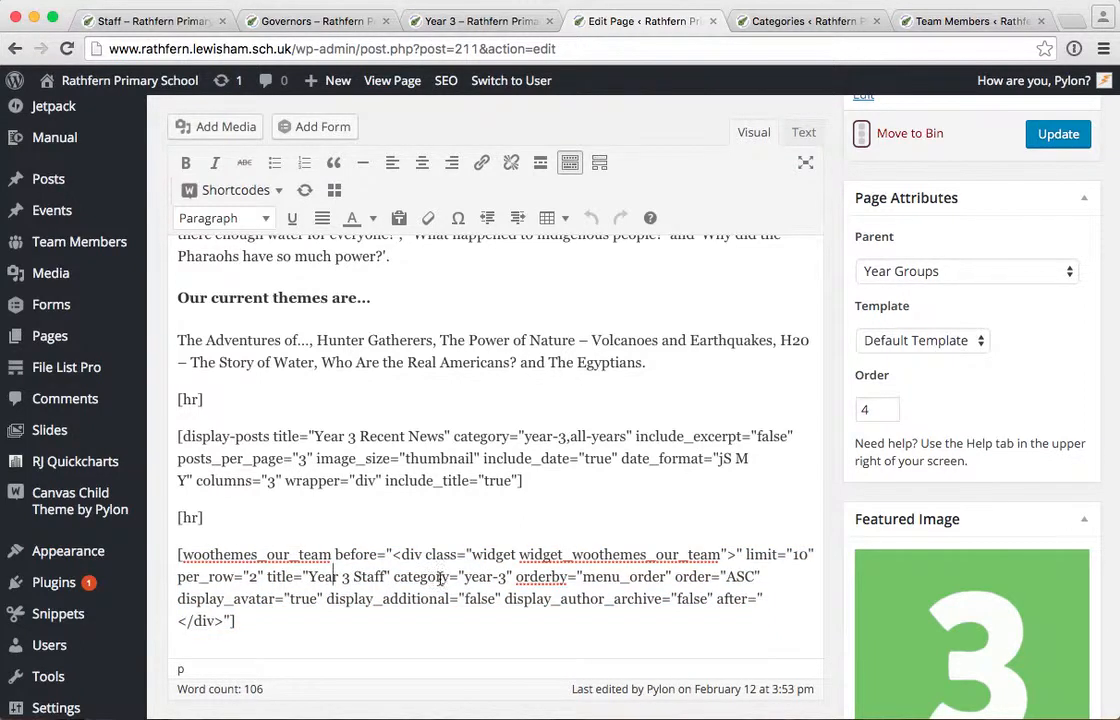
drag(466, 577, 508, 577)
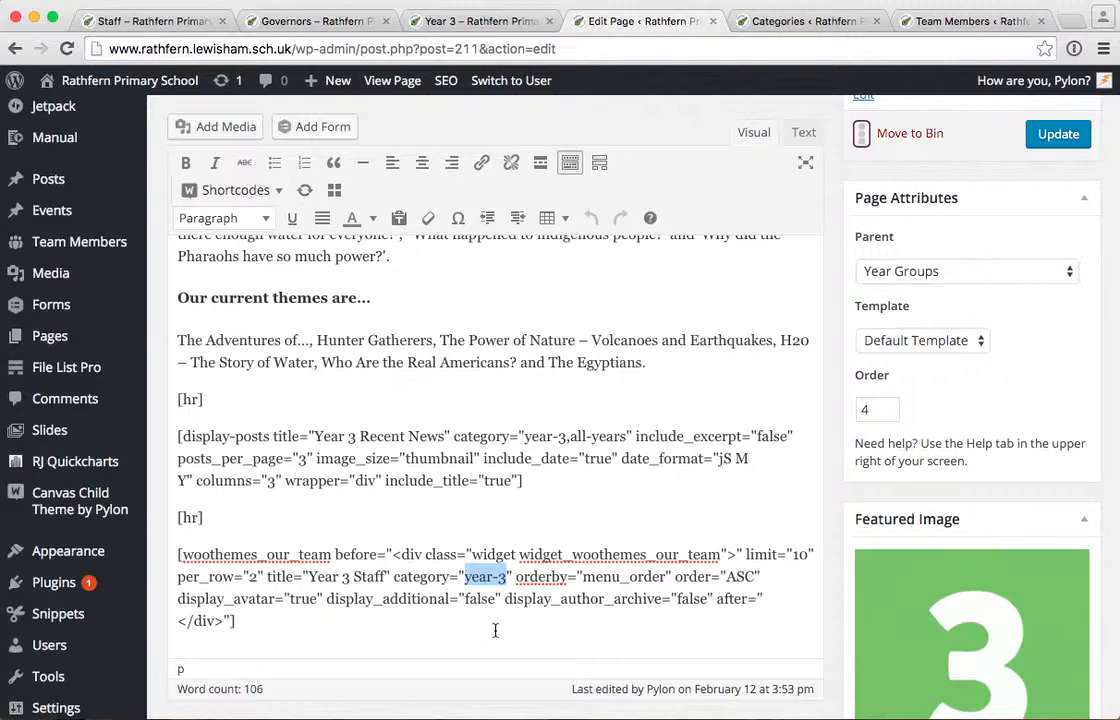
Find Year 3 on the second page of Team Members categories, highlight its slug, and return to the public Year 3 page
click(788, 24)
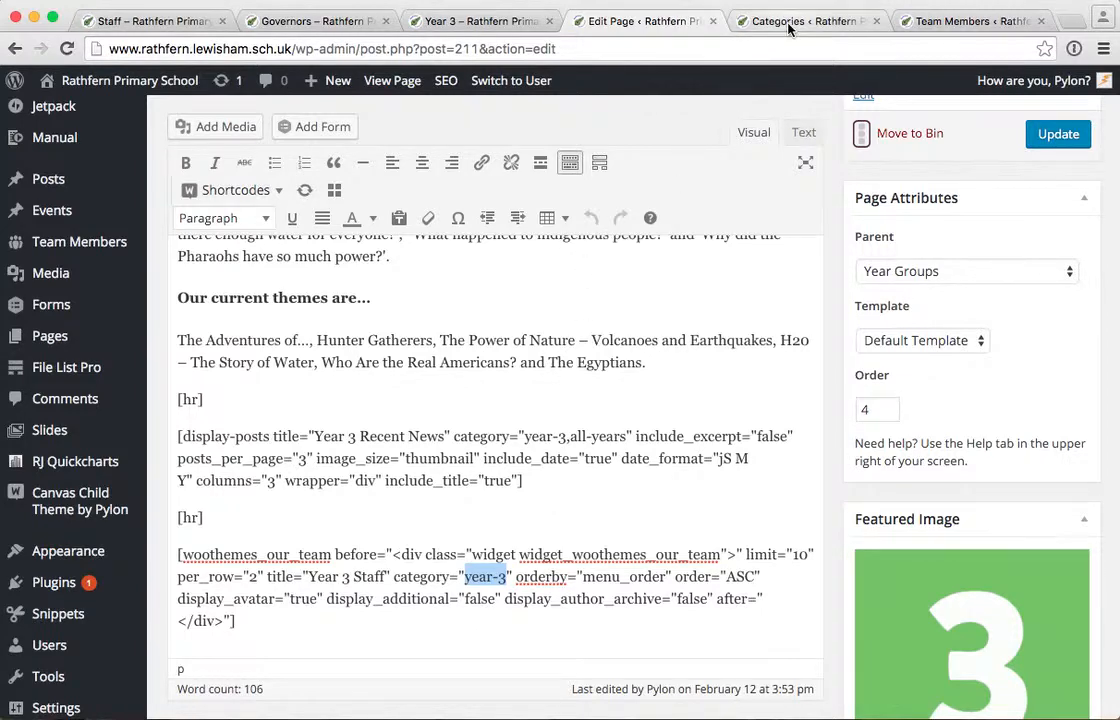
scroll(851, 450, down, 12)
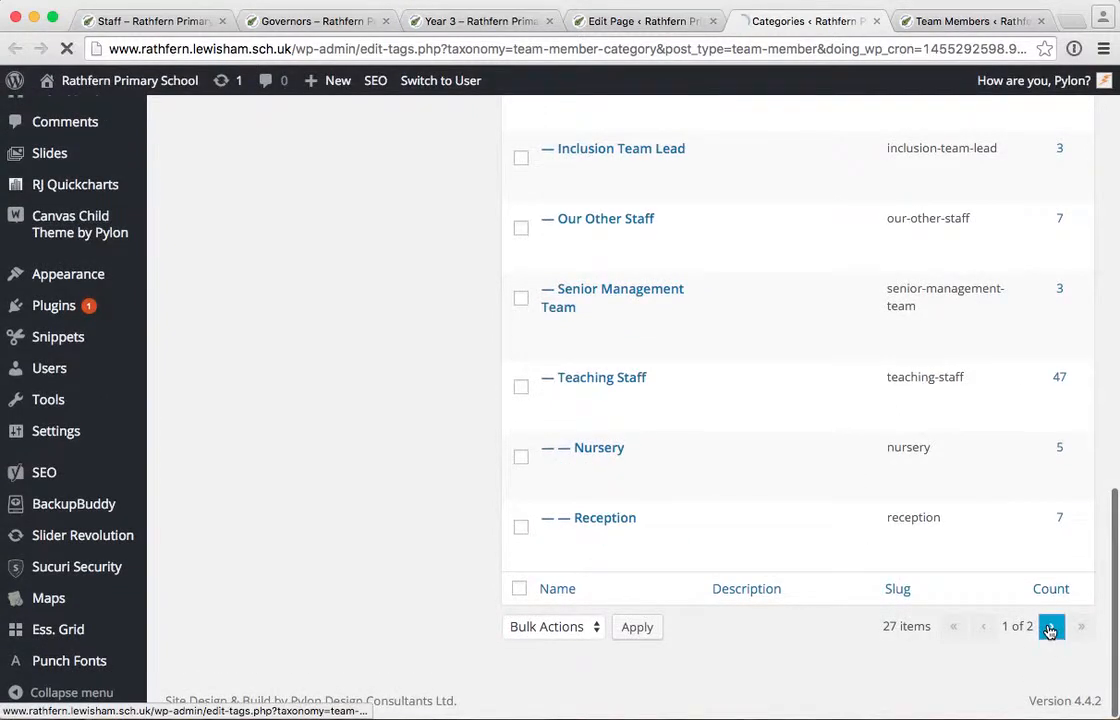
click(1050, 628)
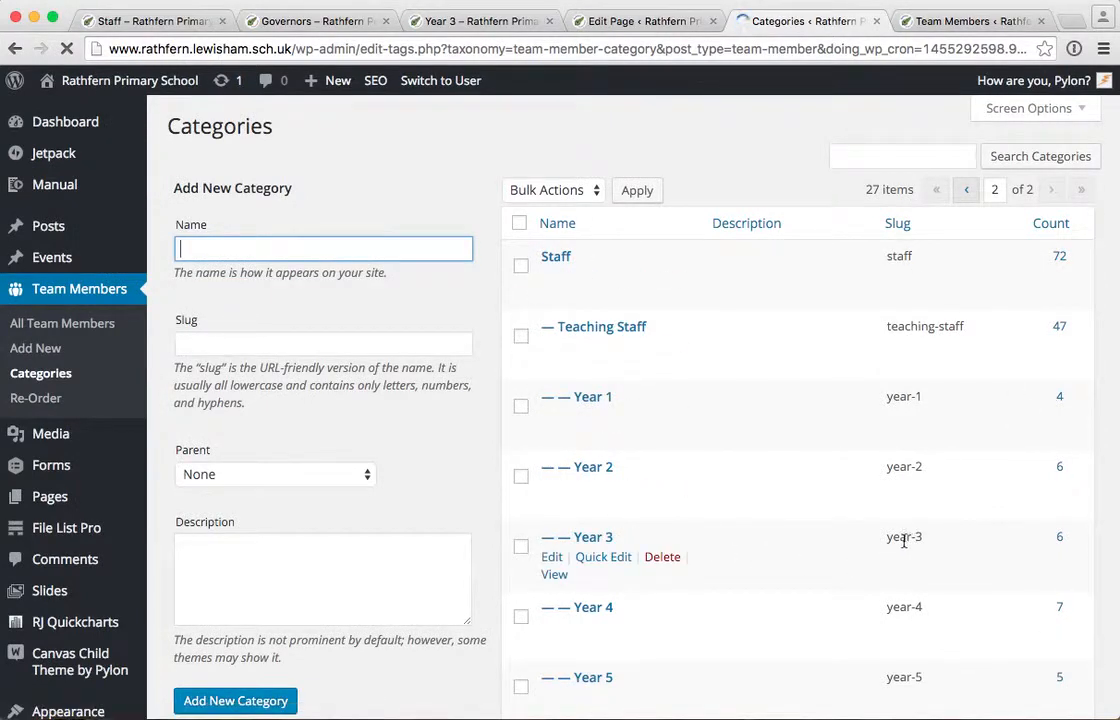
drag(889, 538, 922, 540)
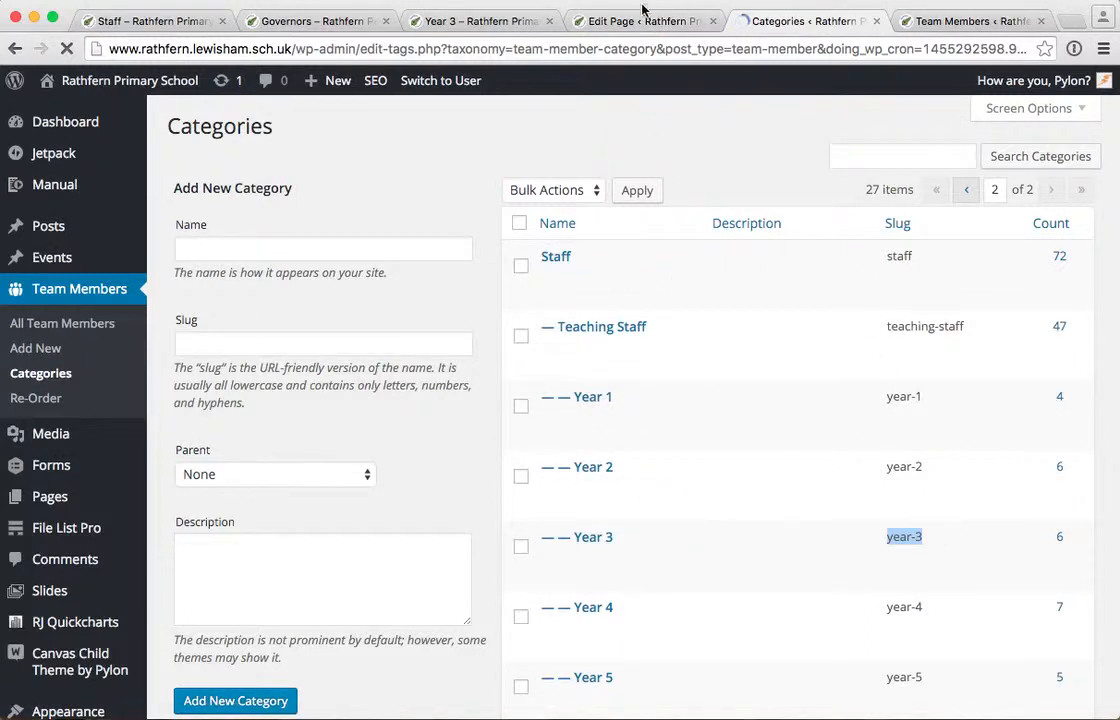
click(470, 22)
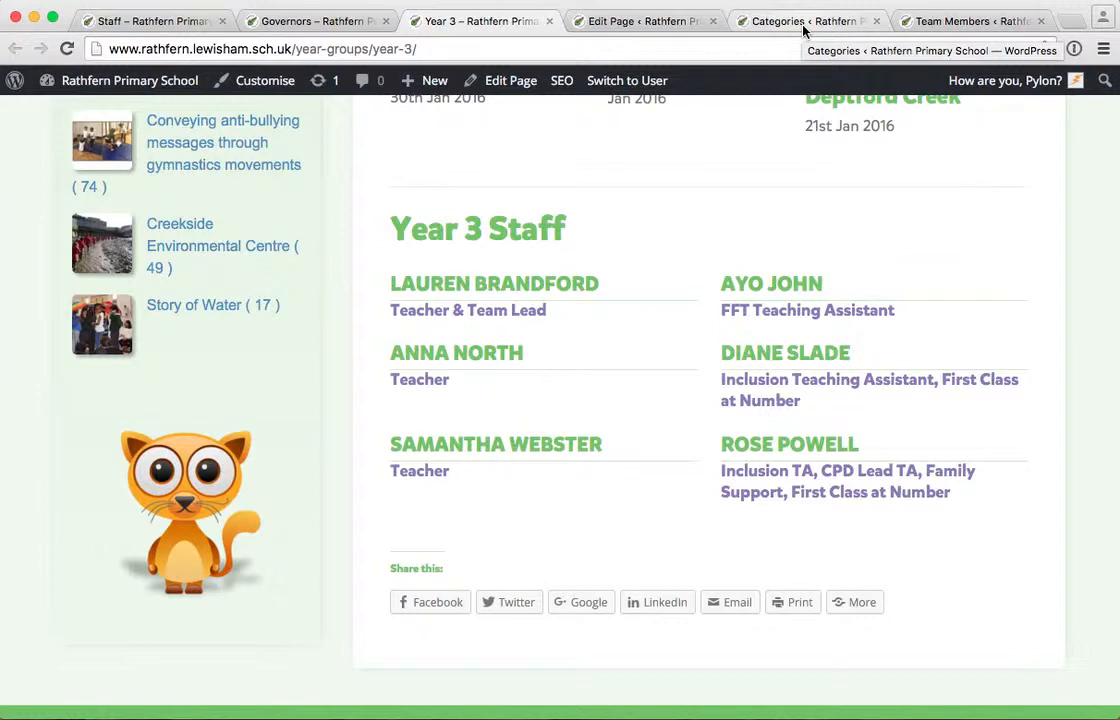
Start a new team member from the Team Members list and title it "Test Teacher"
click(965, 21)
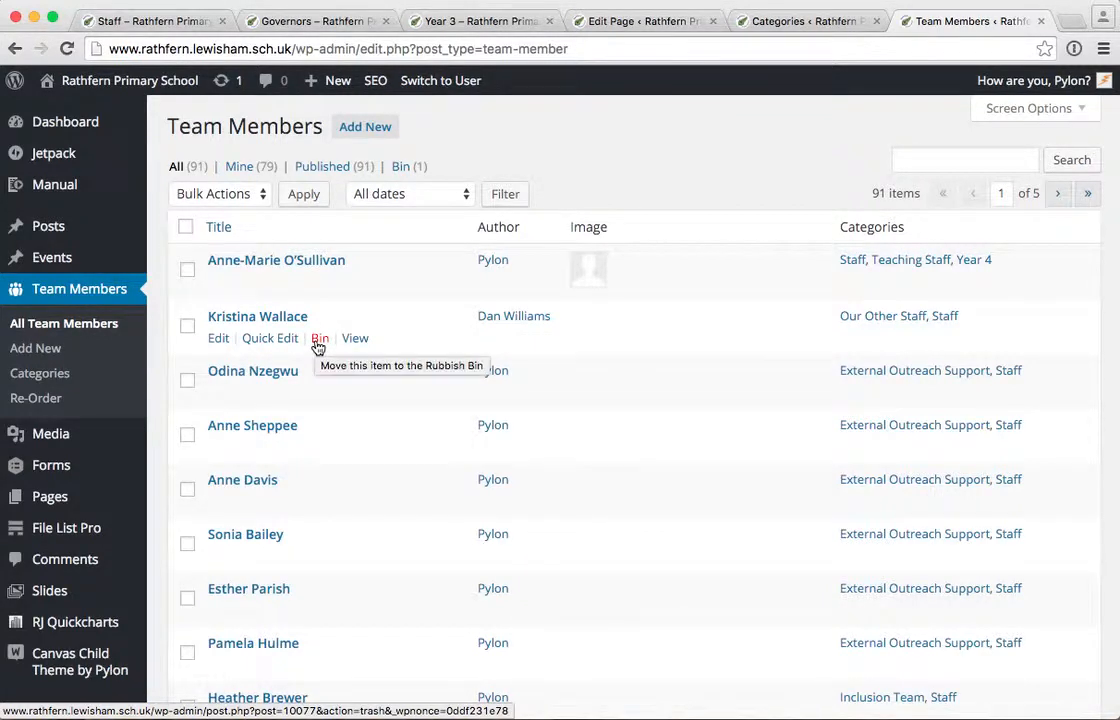
click(352, 130)
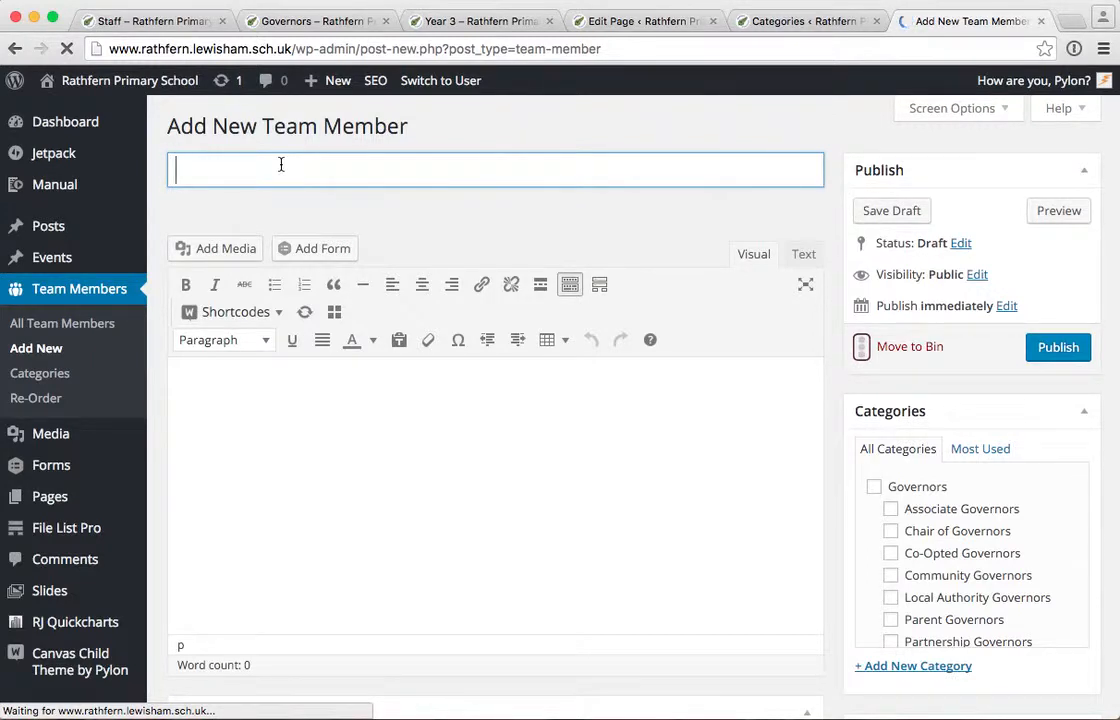
text(Test Te)
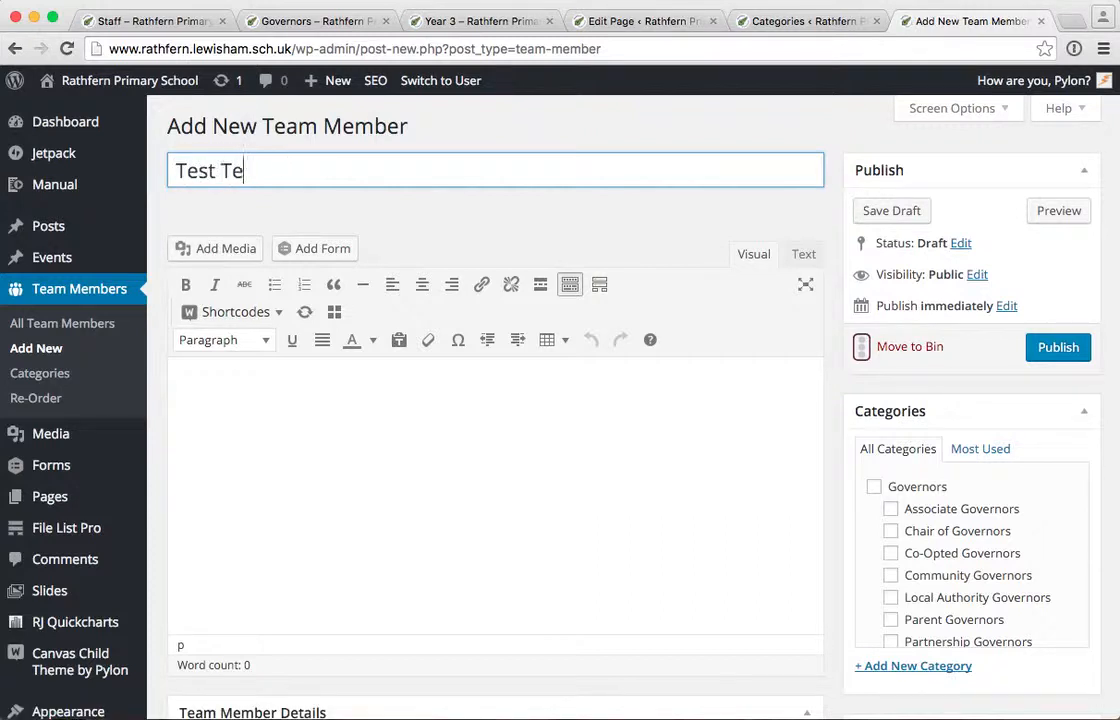
text(scher)
key(BackSpace)
key(BackSpace)
key(BackSpace)
key(BackSpace)
key(BackSpace)
text(acher)
click(195, 377)
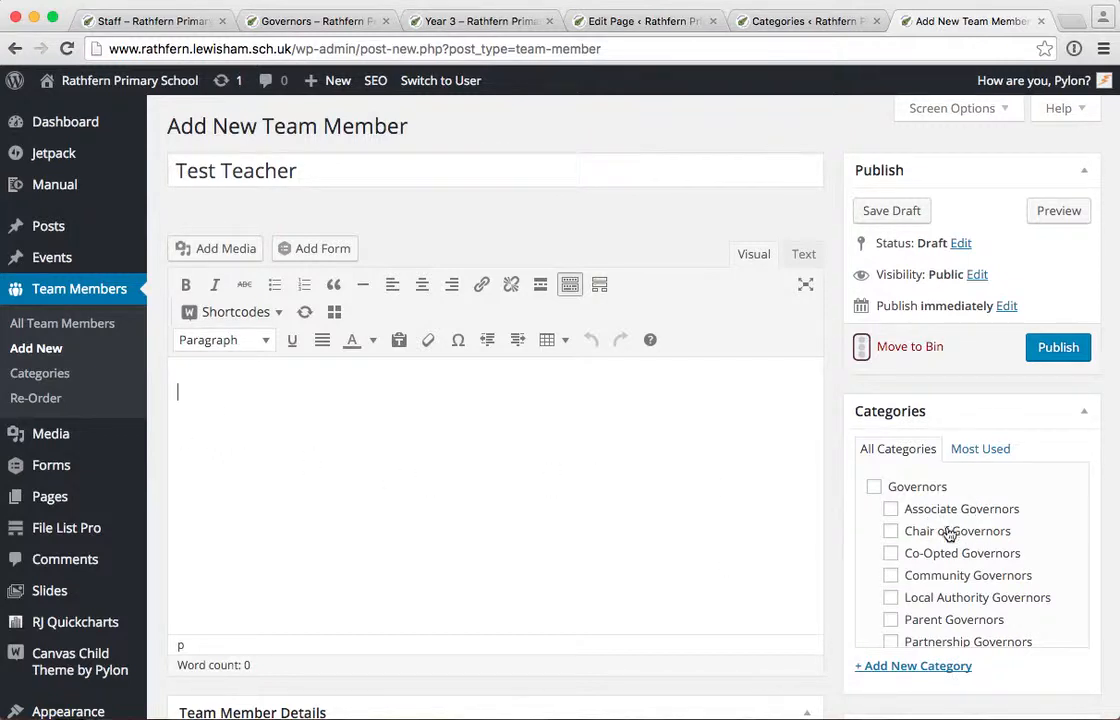
Assign the new team member to the Staff, Teaching Staff and Year 3 categories
scroll(912, 487, down, 5)
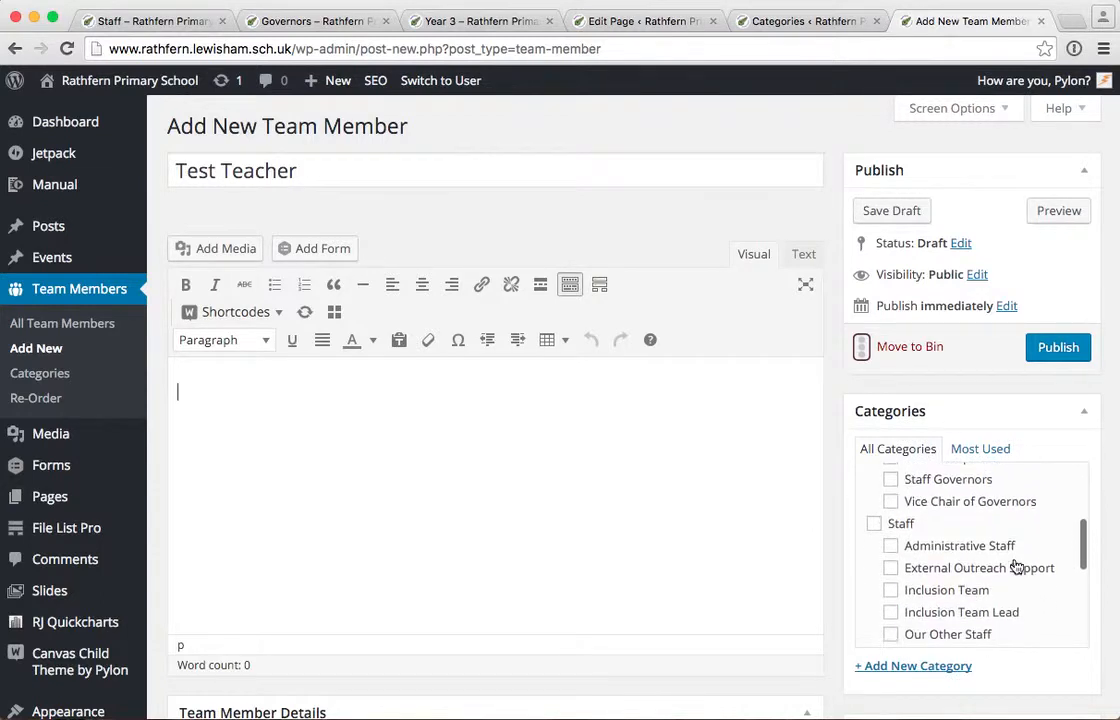
click(874, 525)
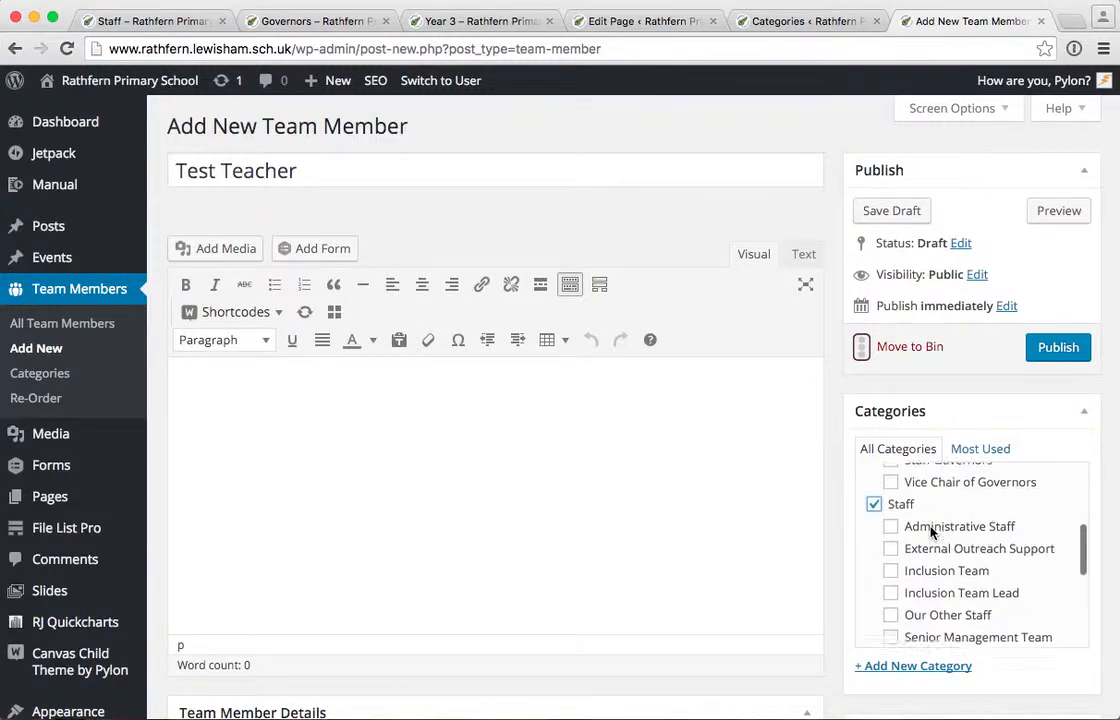
scroll(928, 532, down, 2)
scroll(950, 606, down, 5)
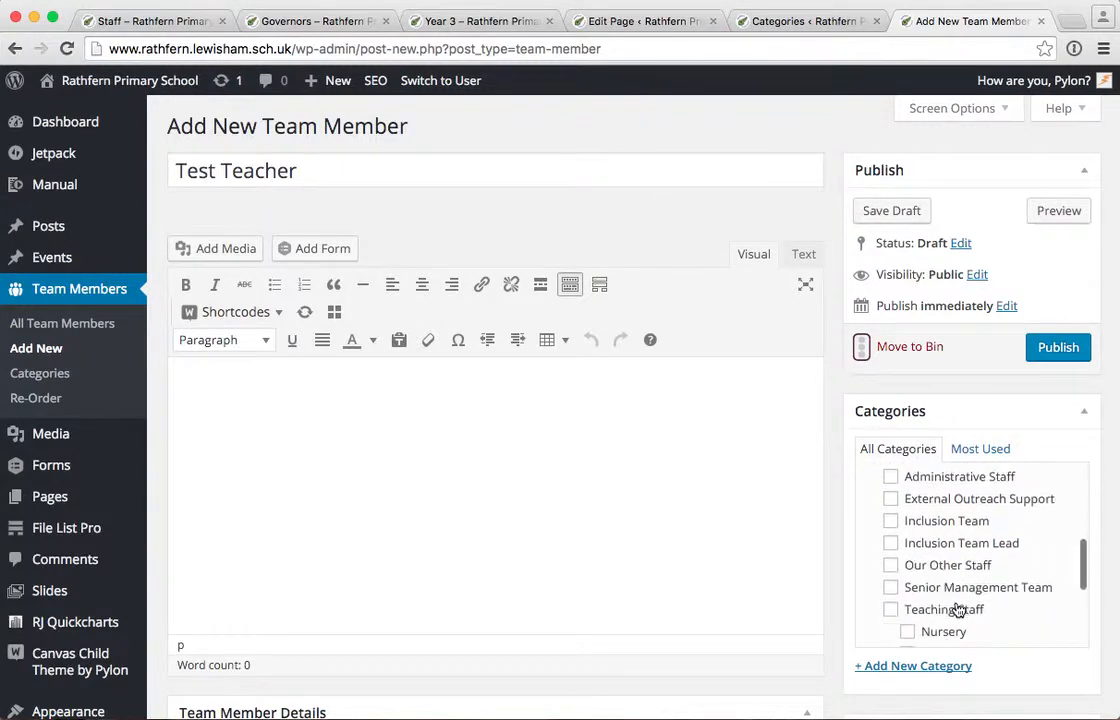
click(893, 563)
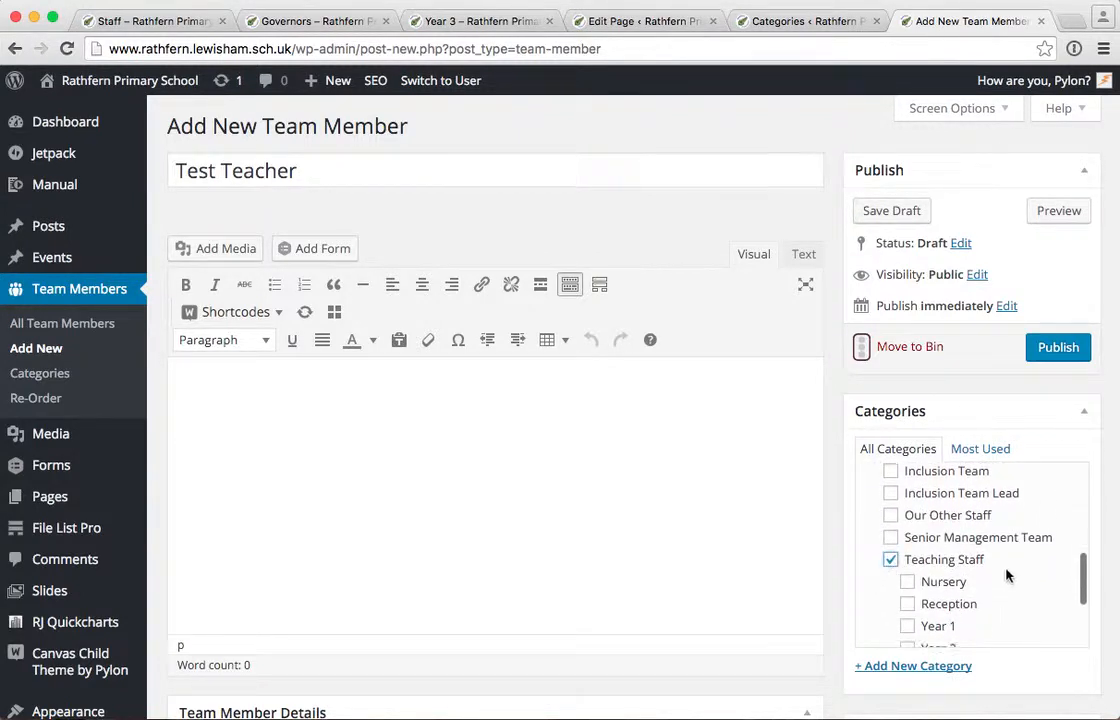
scroll(1005, 575, down, 4)
click(908, 592)
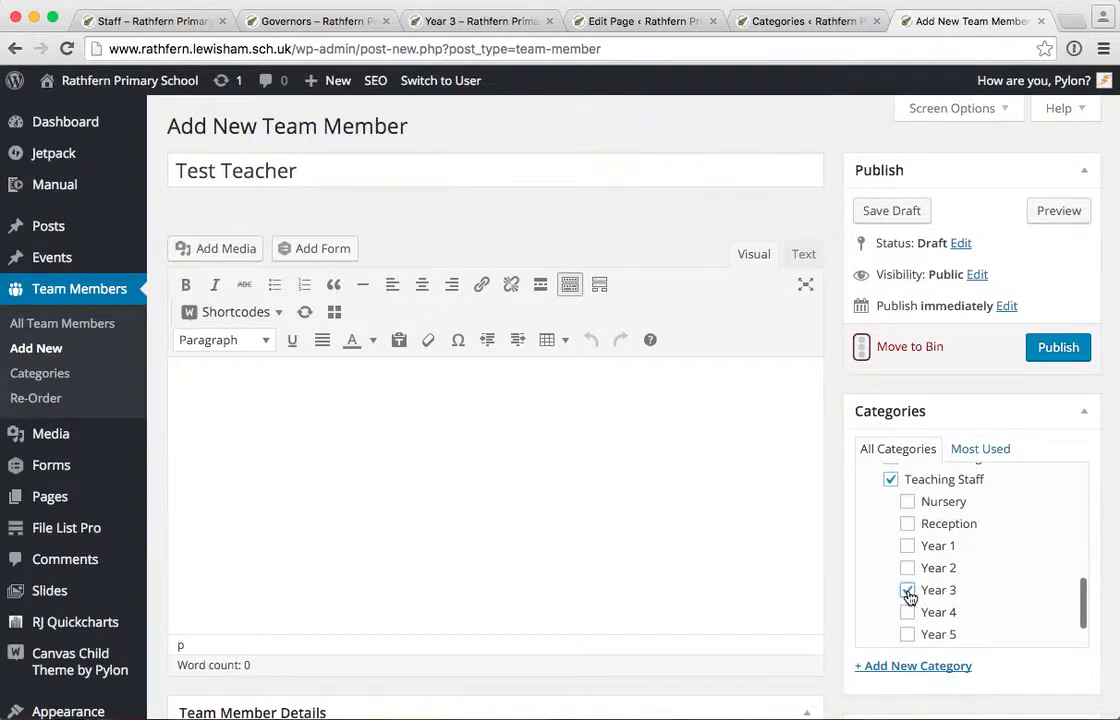
Set the team member's role to "Teacher" and highlight the entered role text
scroll(838, 415, down, 5)
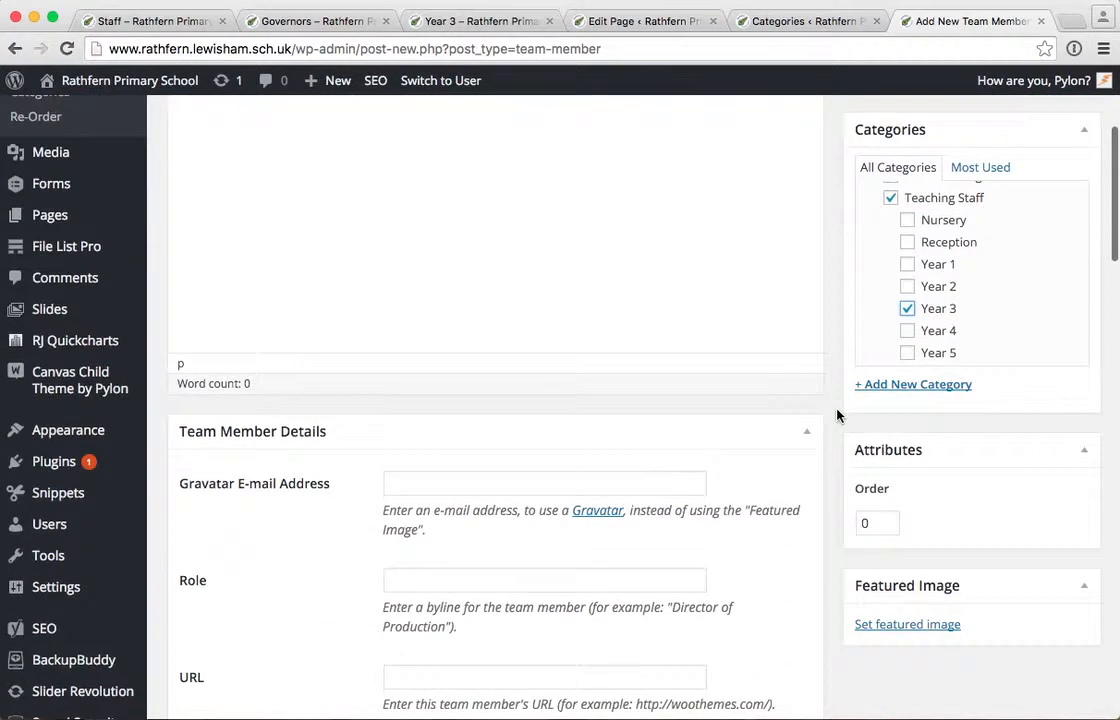
click(410, 581)
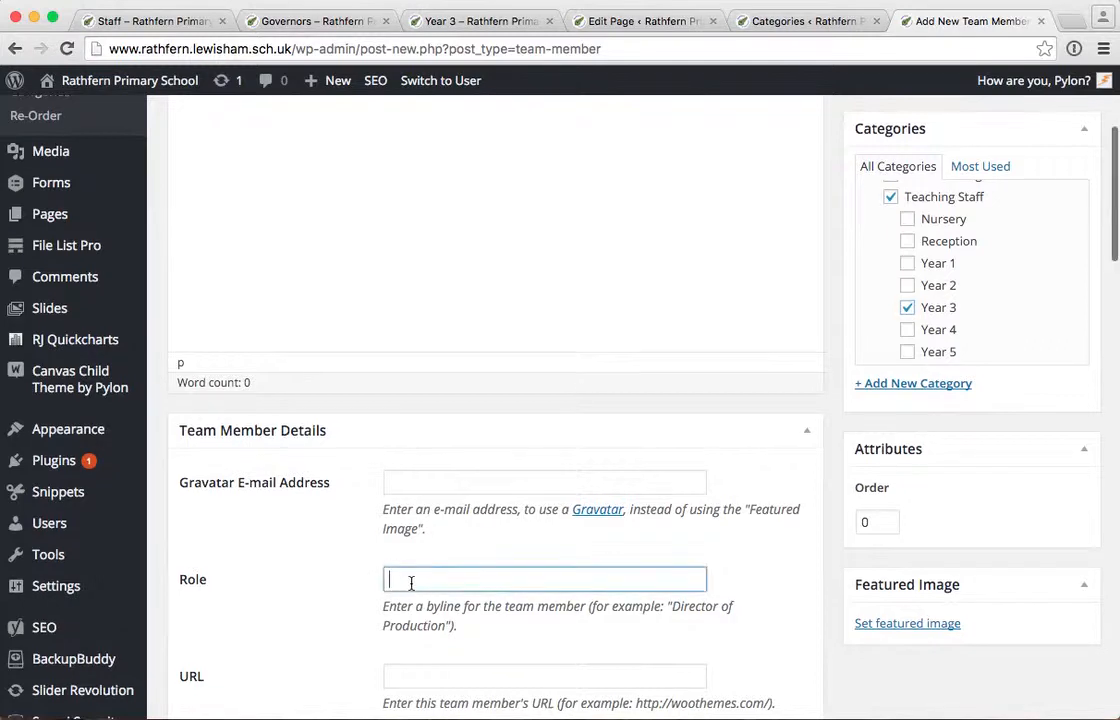
scroll(416, 581, down, 1)
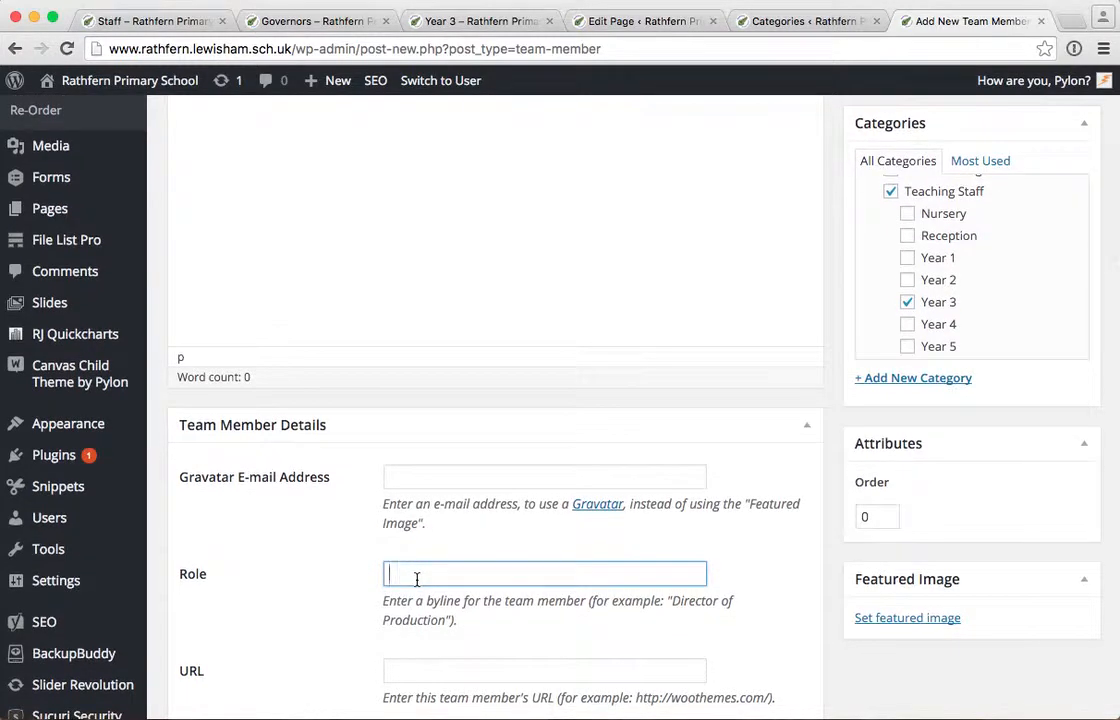
text(Teacher)
drag(475, 575, 340, 572)
Review the new team member's title, category selection and Team Member Details, highlighting part of the title
scroll(896, 655, down, 4)
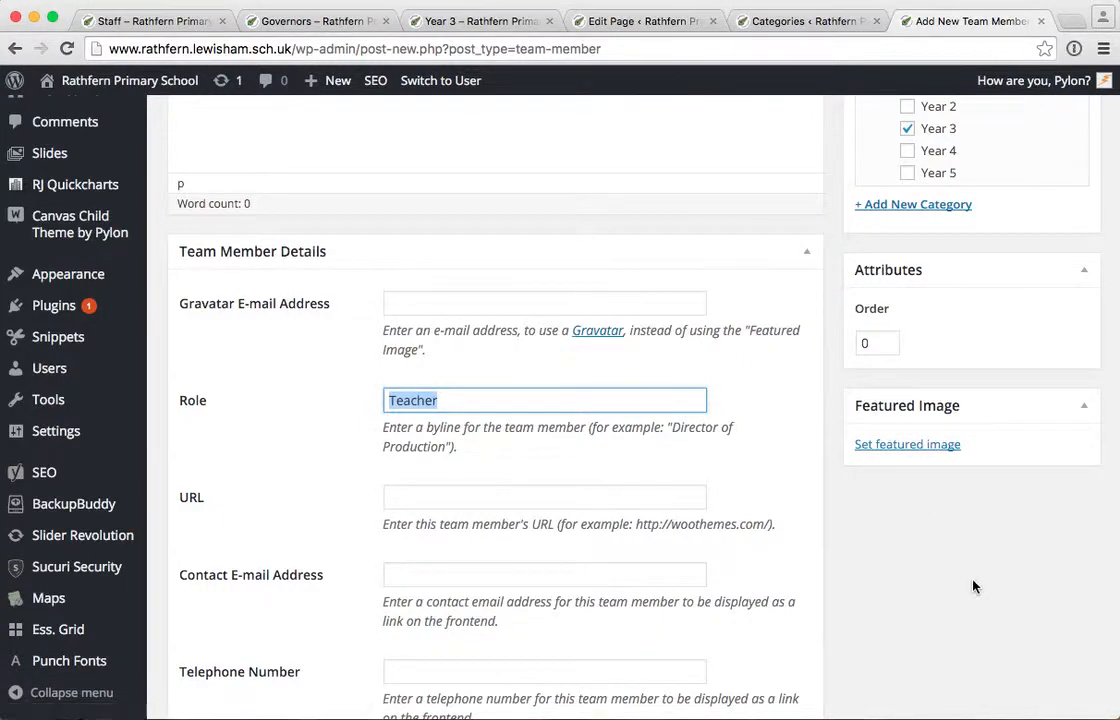
scroll(975, 582, up, 5)
scroll(602, 325, up, 1)
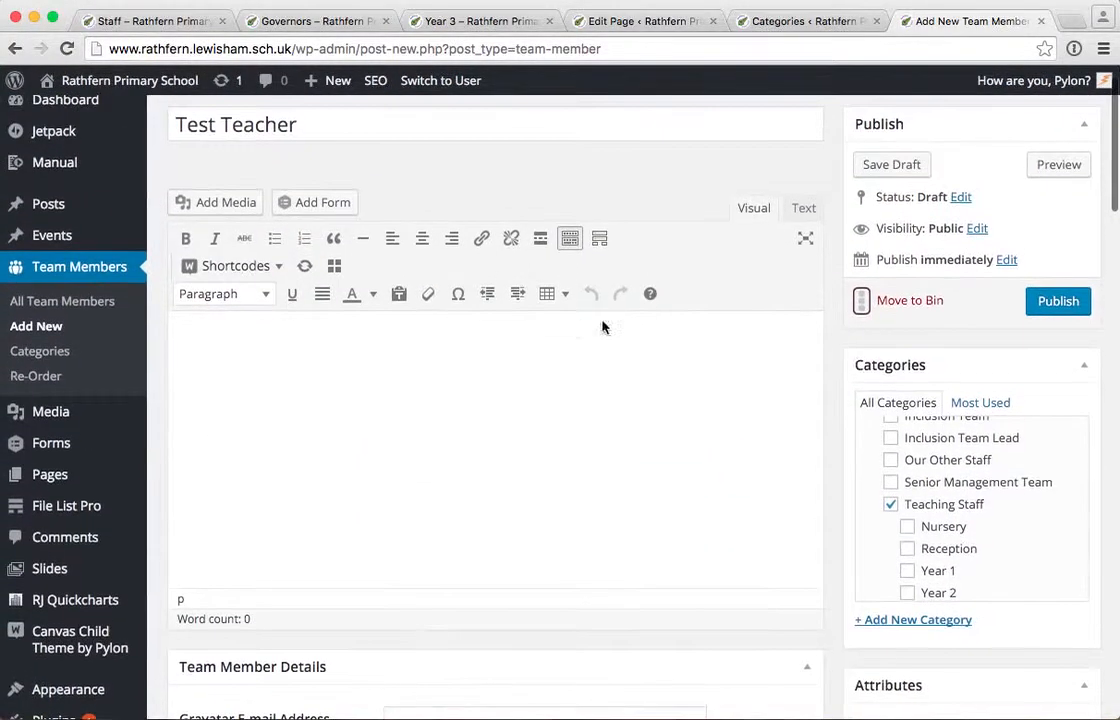
drag(199, 125, 312, 125)
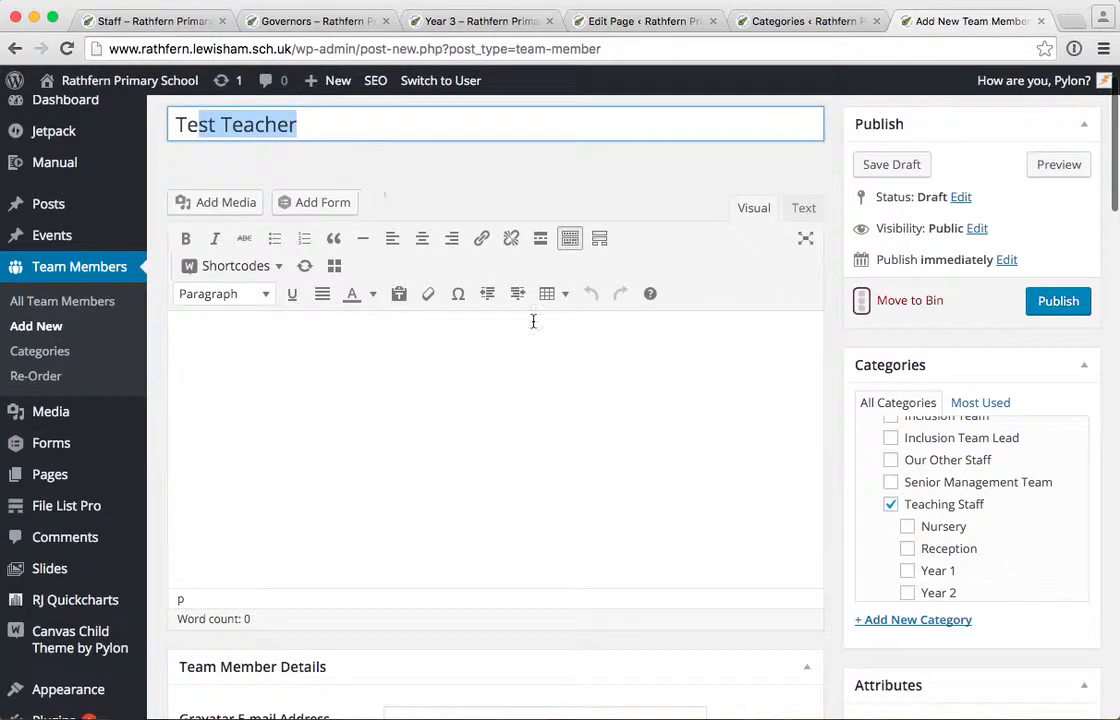
scroll(900, 507, down, 3)
click(907, 484)
scroll(912, 522, down, 10)
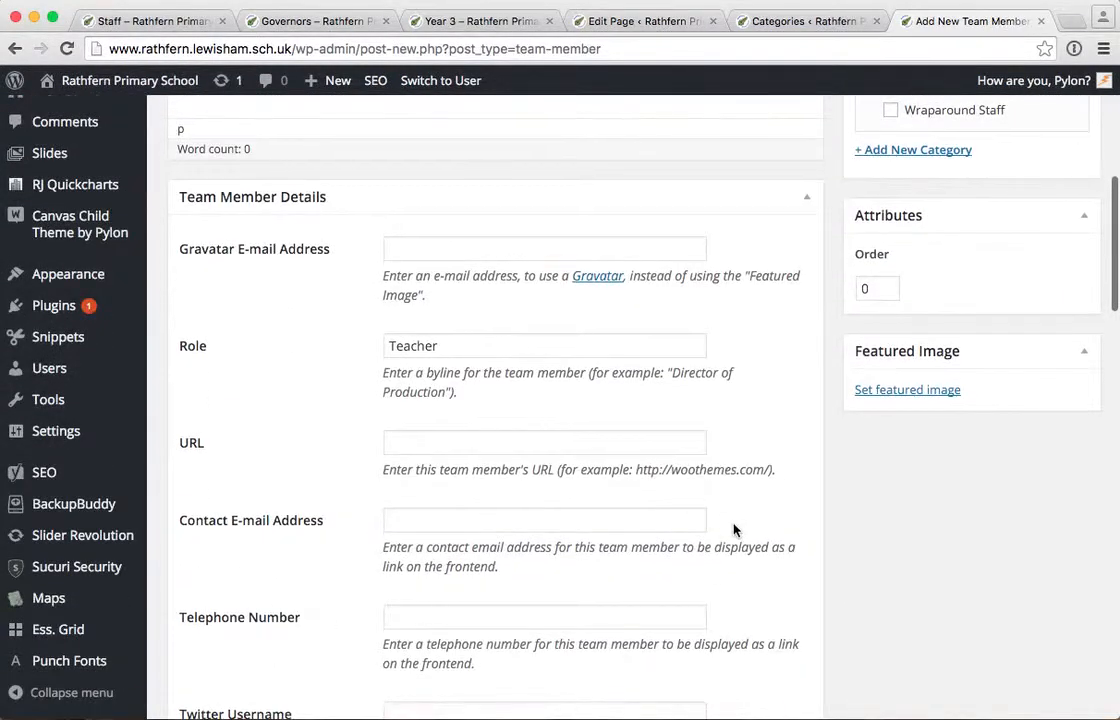
Check the remaining Team Member Details fields and publish the new Test Teacher team member
scroll(735, 530, down, 10)
scroll(735, 530, up, 7)
scroll(740, 545, up, 3)
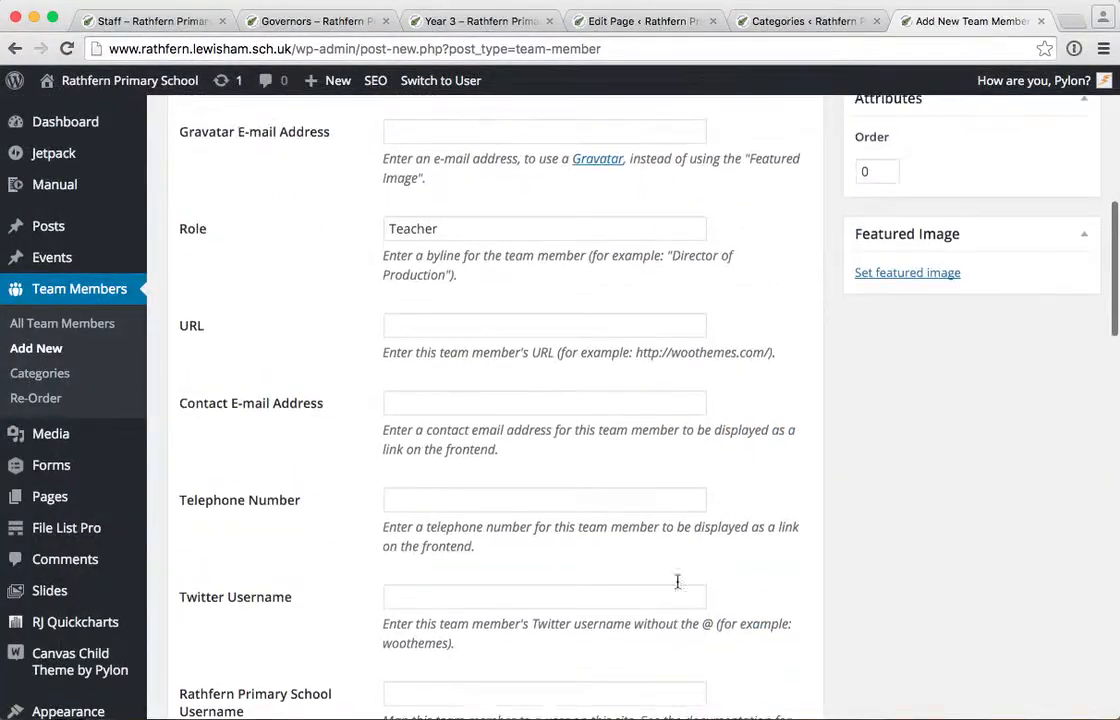
scroll(882, 607, up, 12)
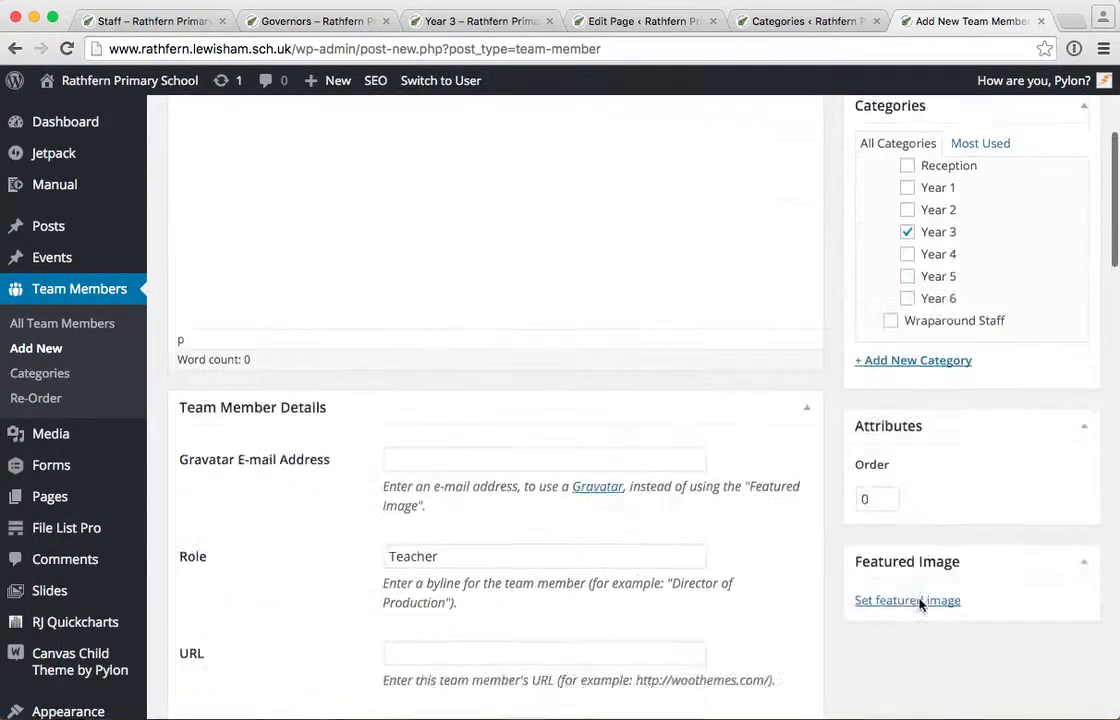
click(1057, 328)
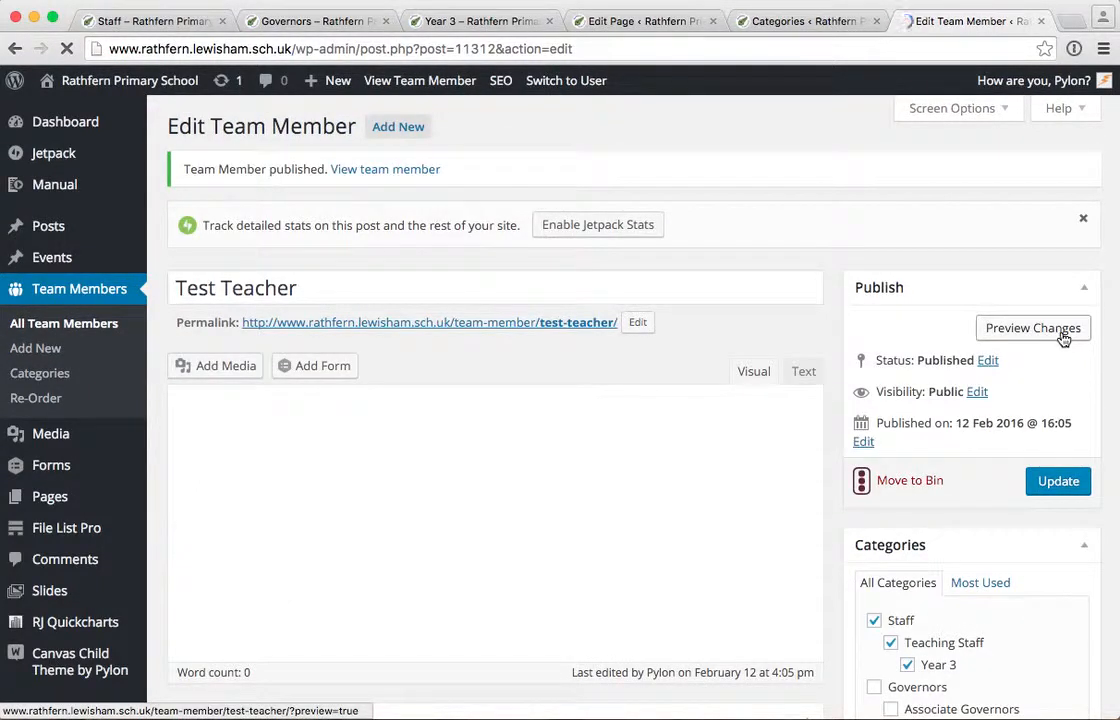
Check the Year 3 page and the reloaded Staff page for the Test Teacher entry, highlighting it in the Staff page's Year 3 section
click(481, 21)
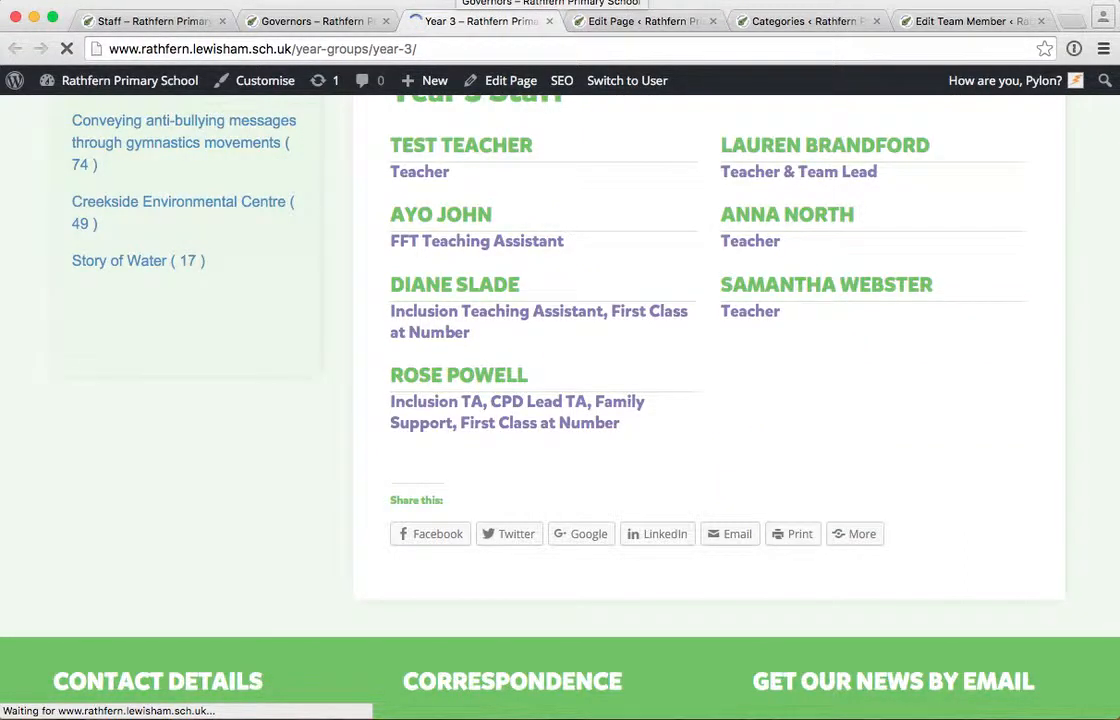
scroll(508, 190, up, 2)
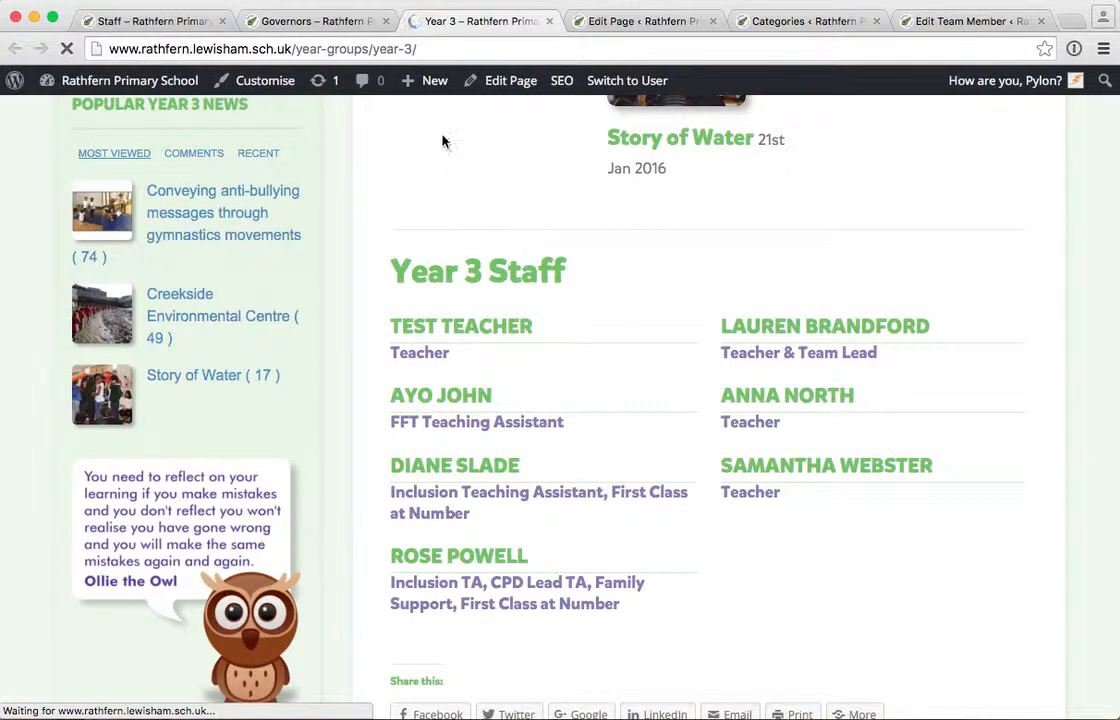
click(142, 21)
scroll(600, 392, down, 1)
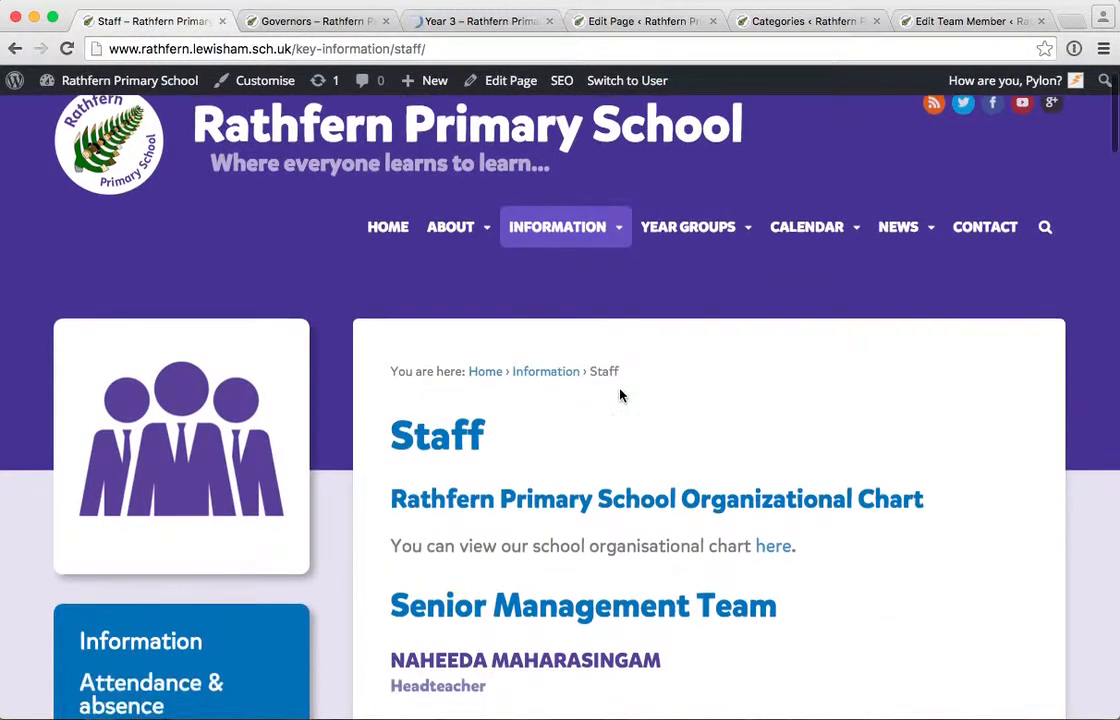
key(super+r)
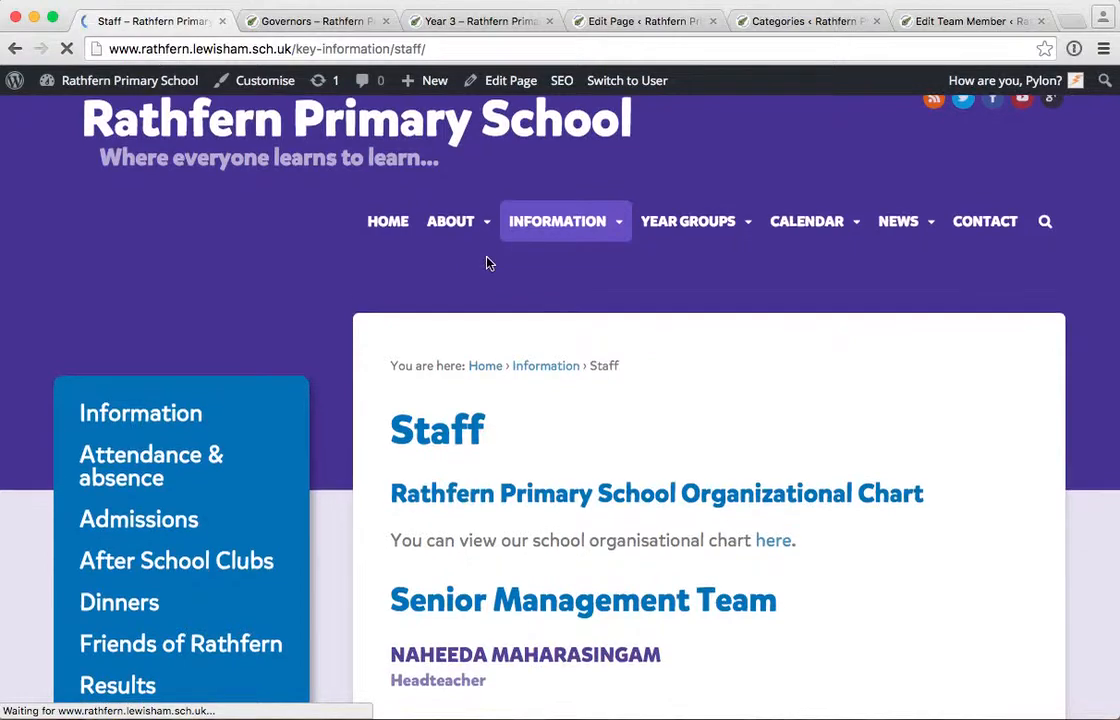
scroll(487, 263, down, 12)
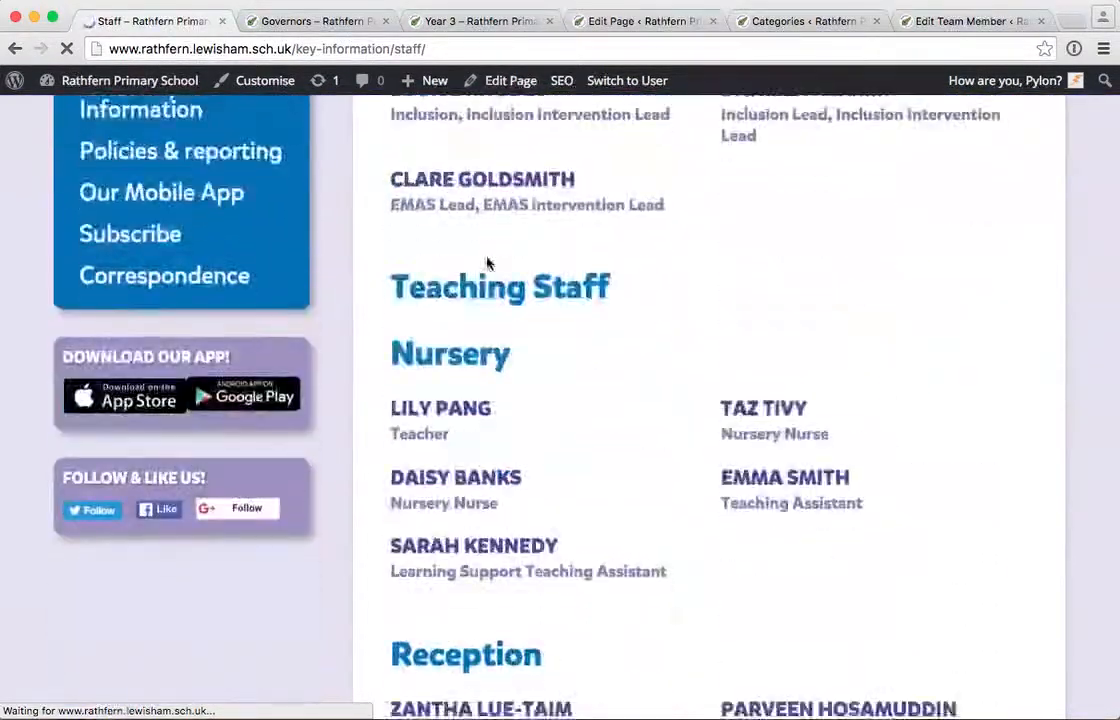
scroll(487, 263, down, 10)
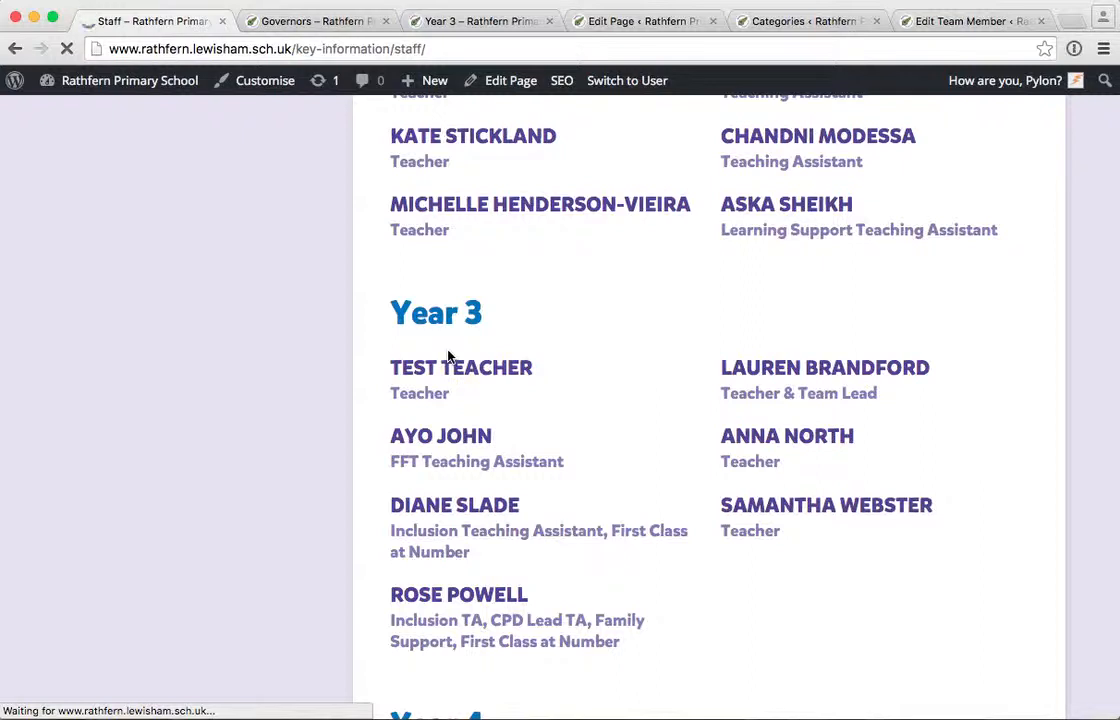
drag(456, 393, 446, 352)
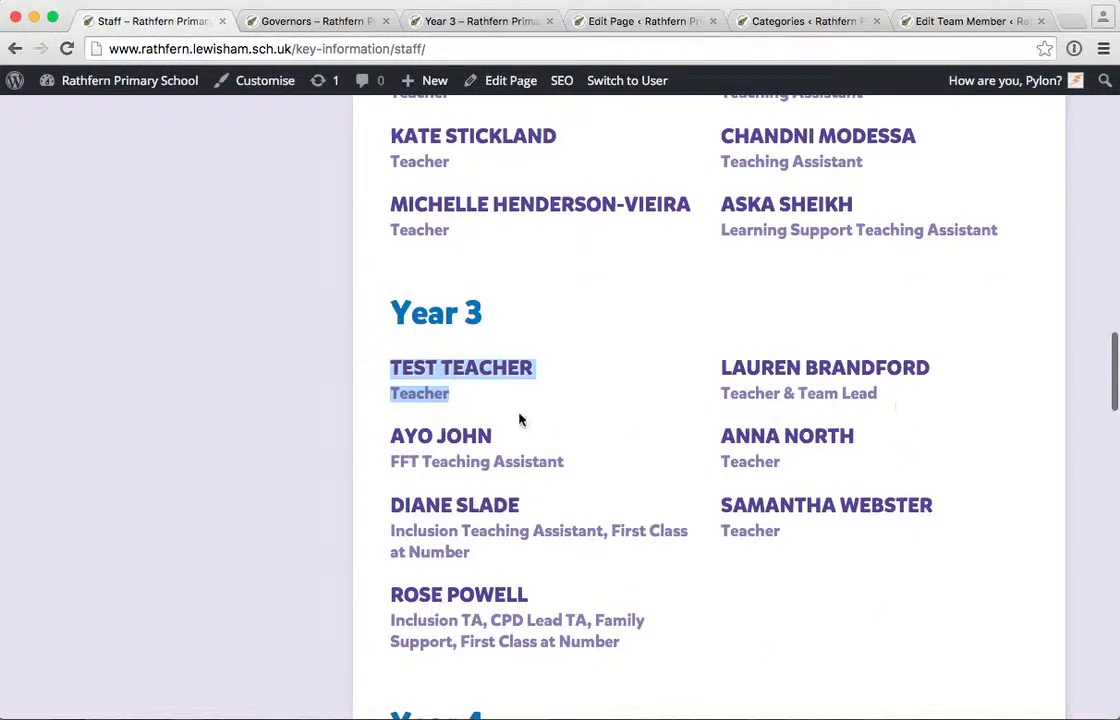
click(453, 377)
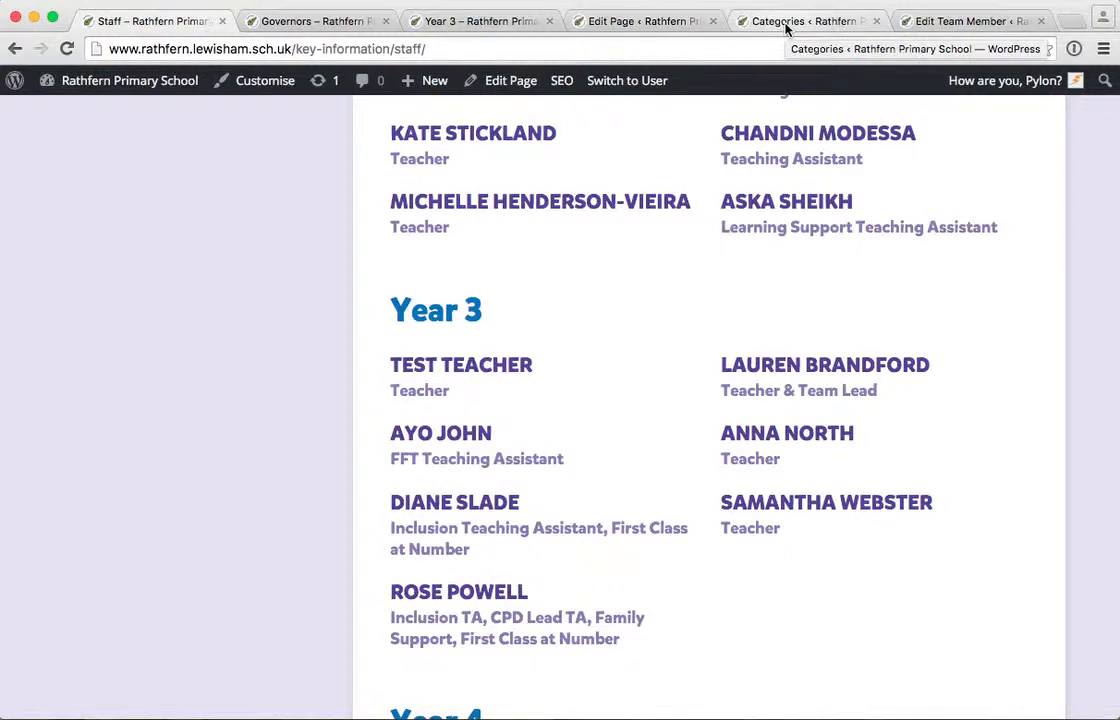
Open the Team Members re-order page and show the manual order list of the Sort #Team Members sort
click(826, 24)
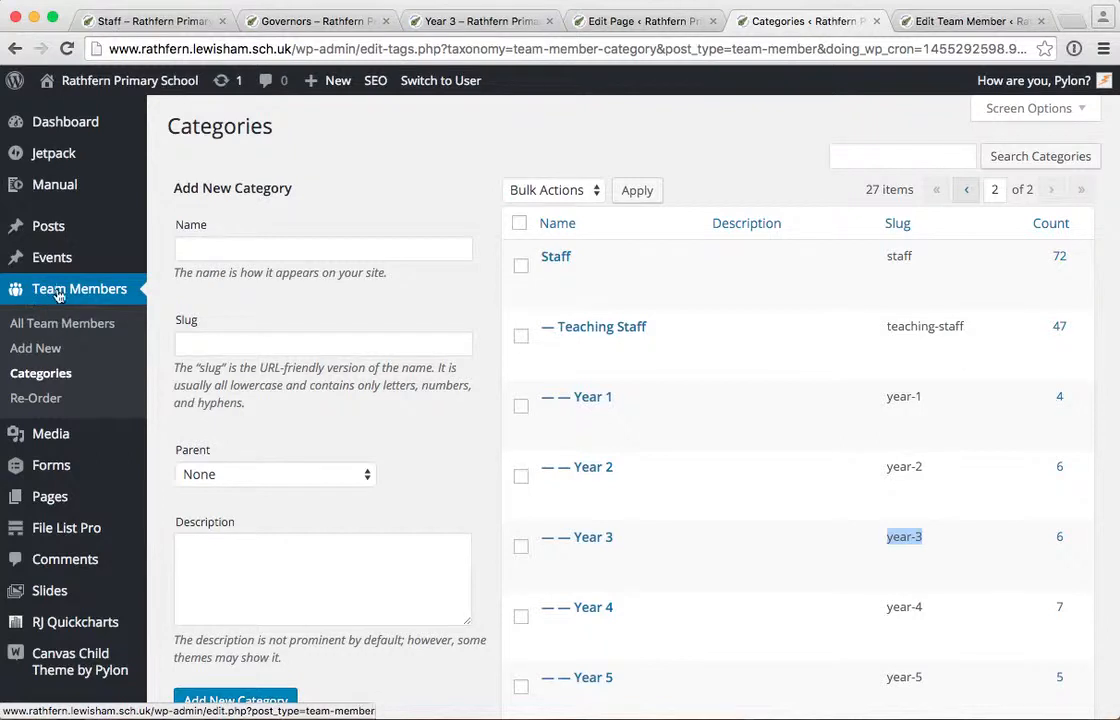
click(42, 400)
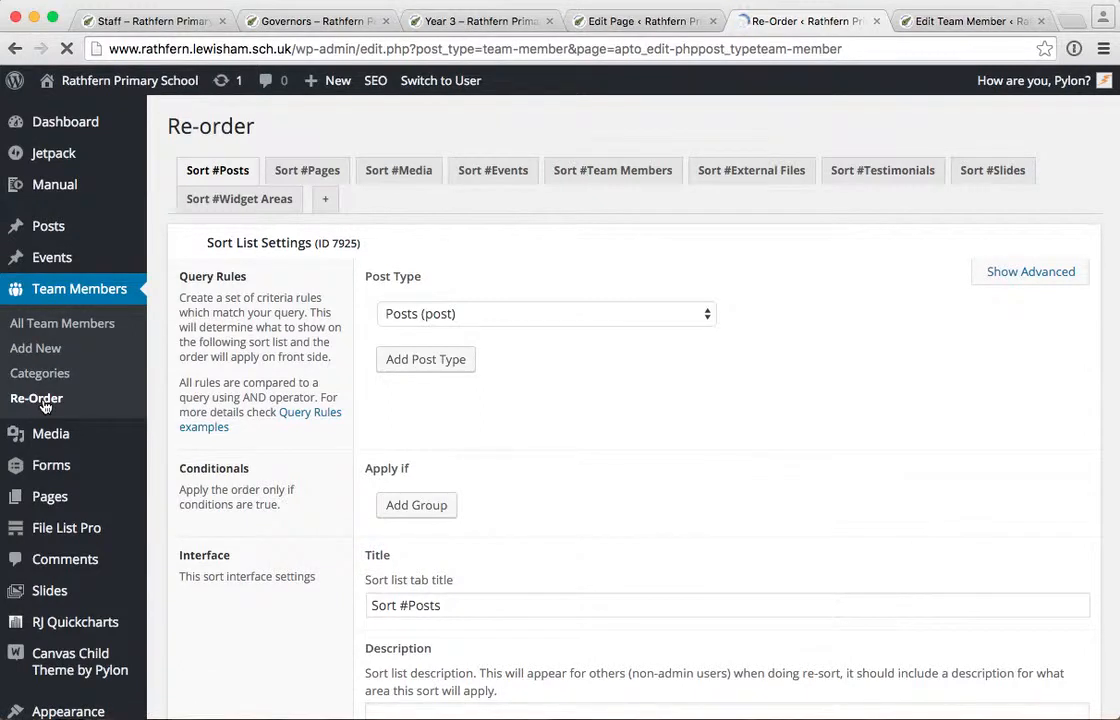
click(600, 171)
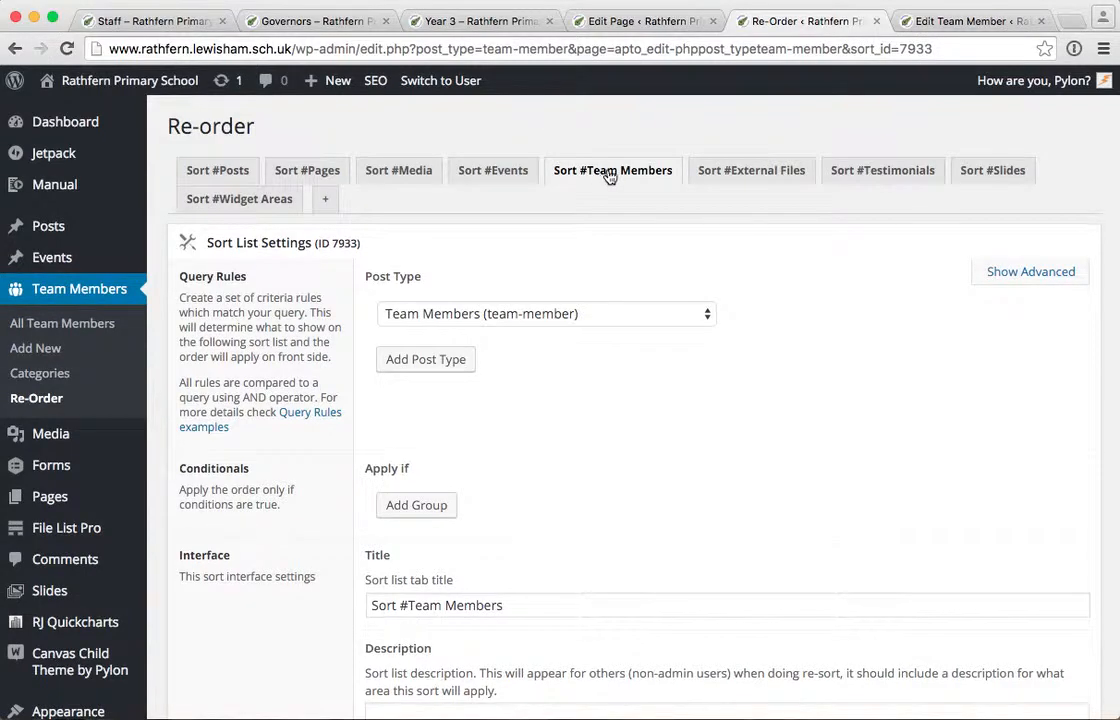
scroll(603, 179, down, 2)
scroll(606, 180, down, 15)
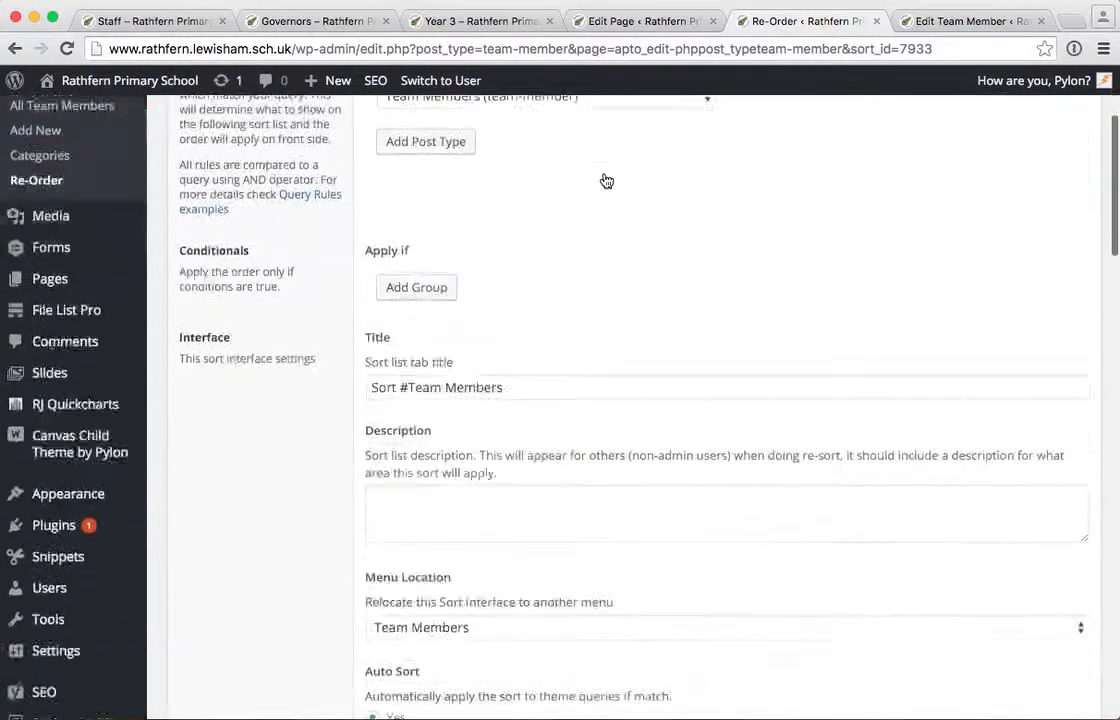
scroll(613, 384, down, 12)
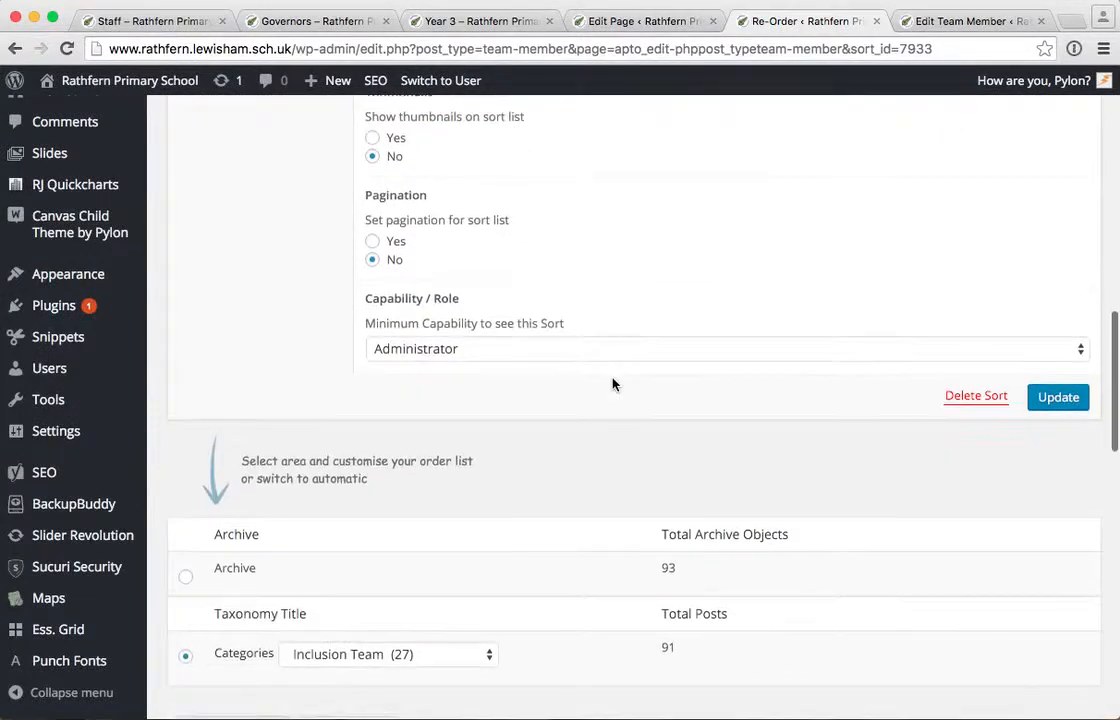
scroll(613, 384, down, 1)
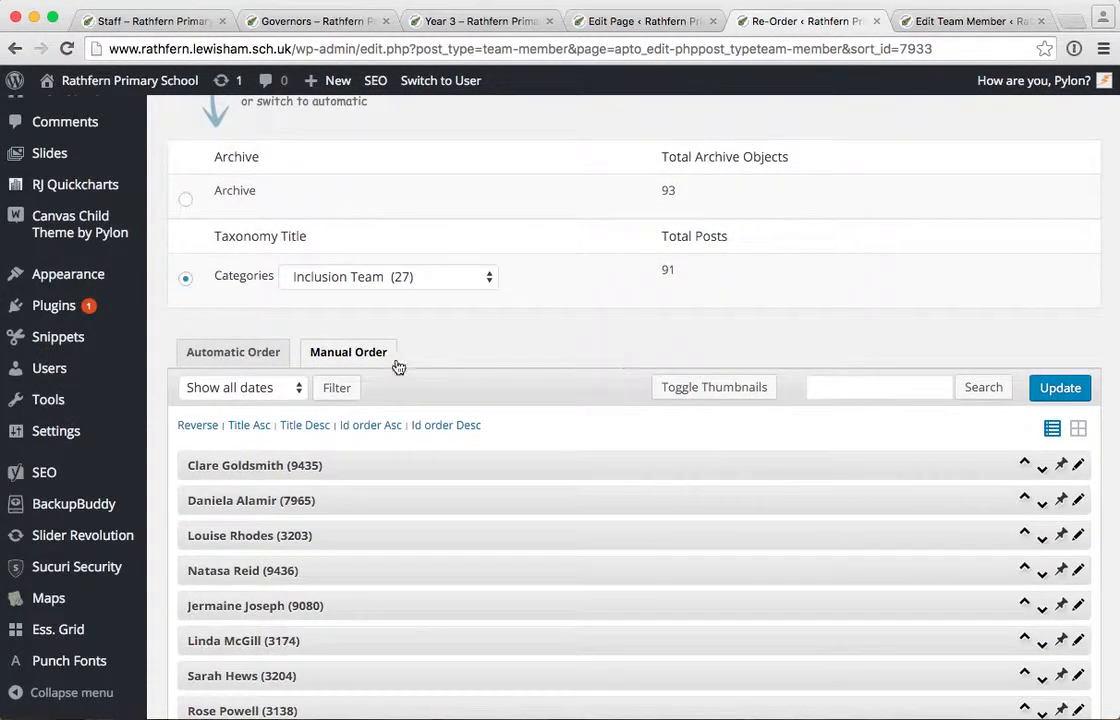
Select the Year 3 category, move Test Teacher to the end of its manual order and save the order
drag(350, 284, 313, 439)
click(312, 436)
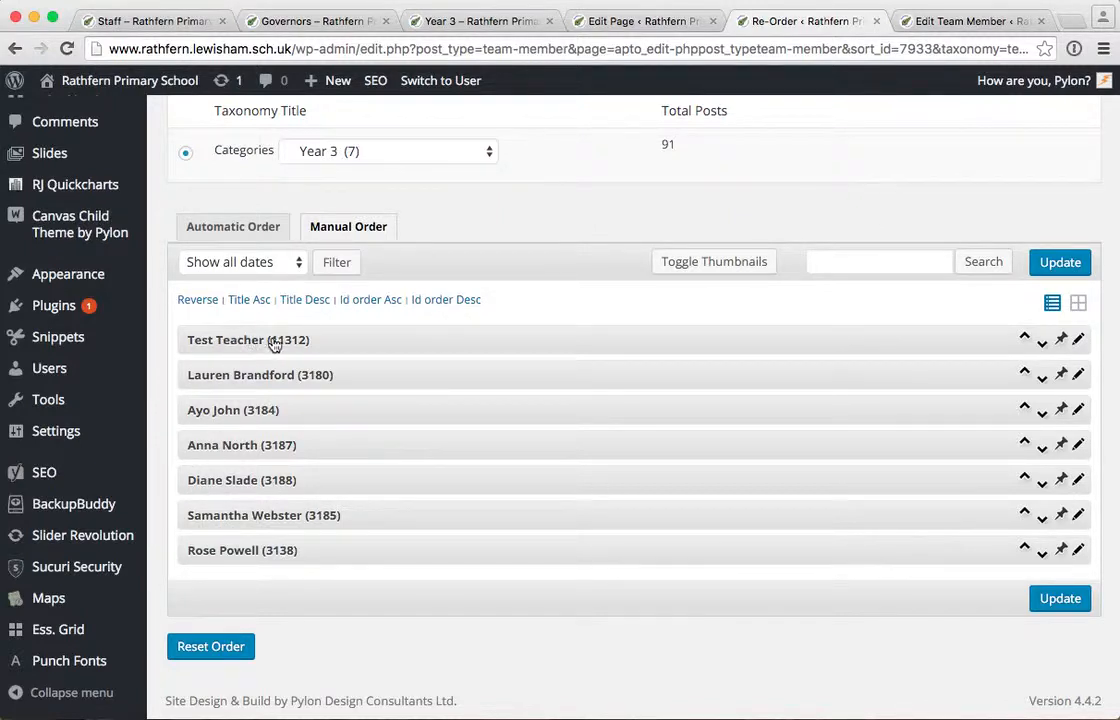
drag(225, 345, 212, 563)
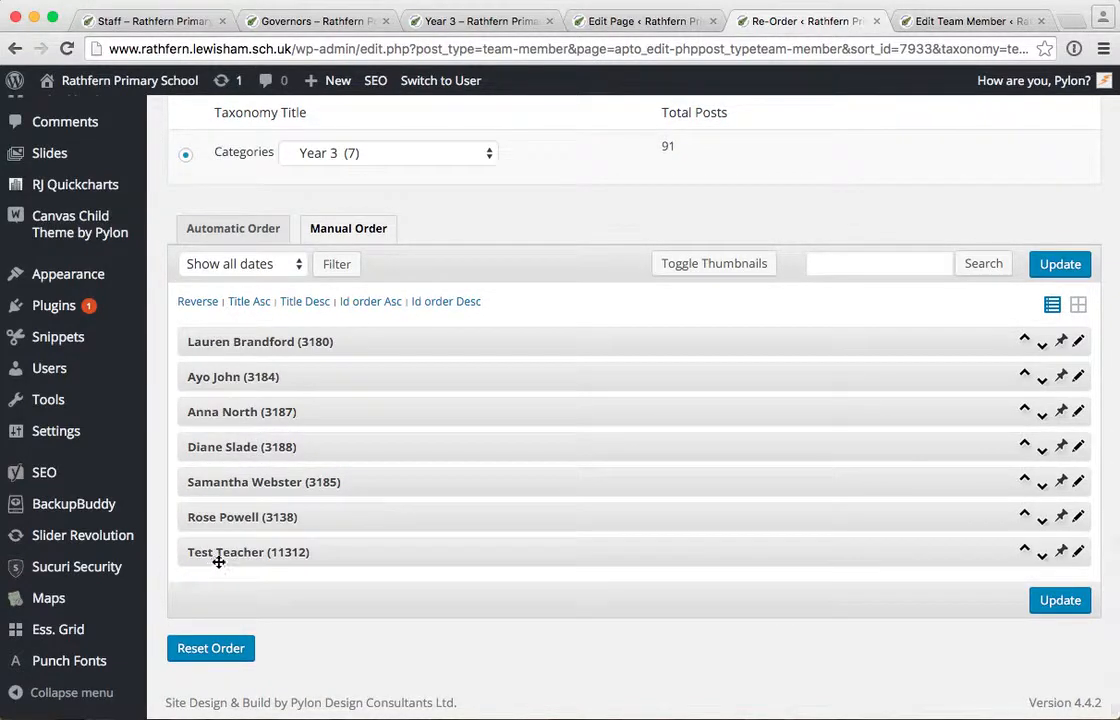
click(1052, 602)
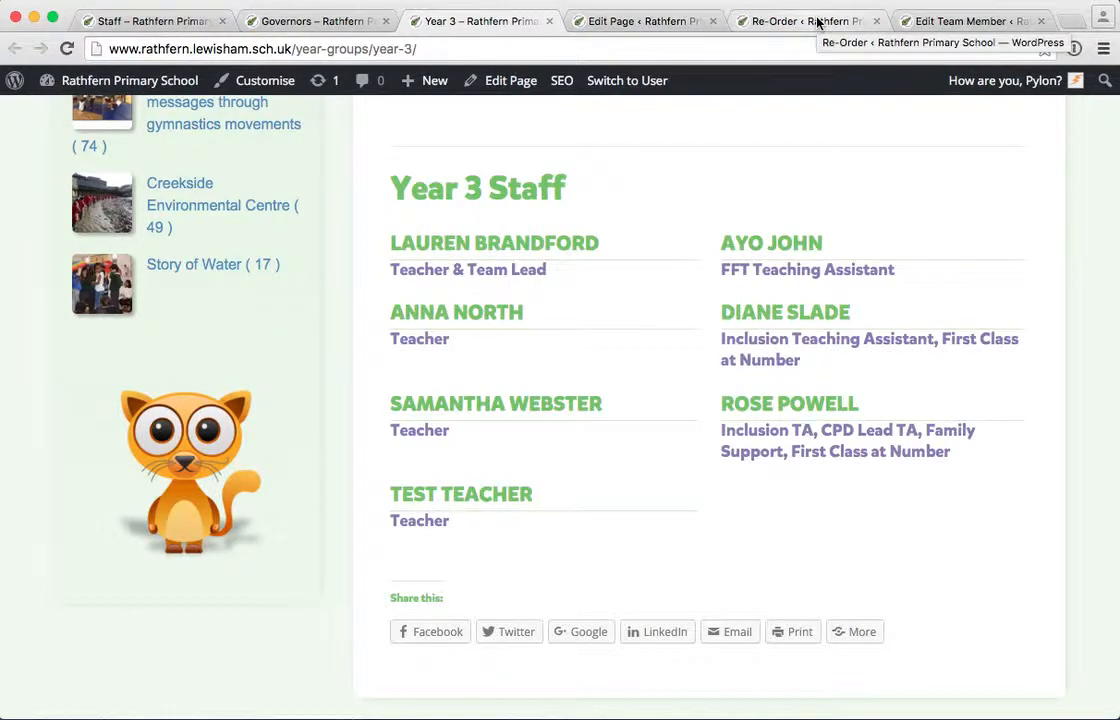
Return to the Test Teacher team member's edit page and move that team member to the bin
click(978, 24)
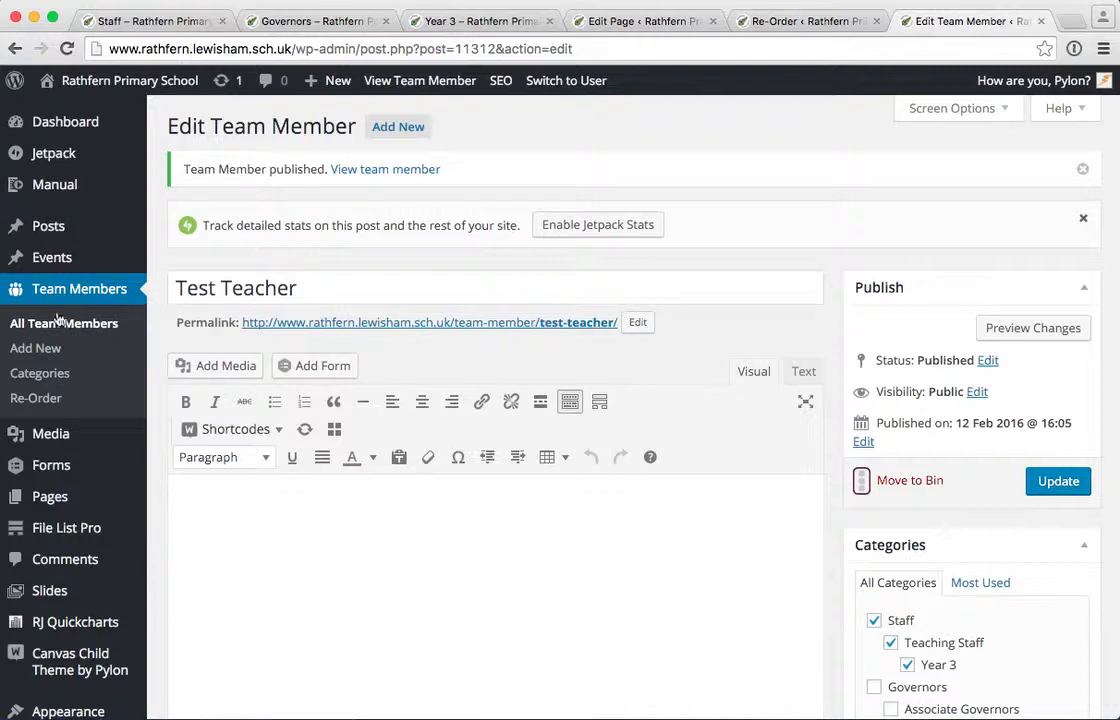
click(901, 485)
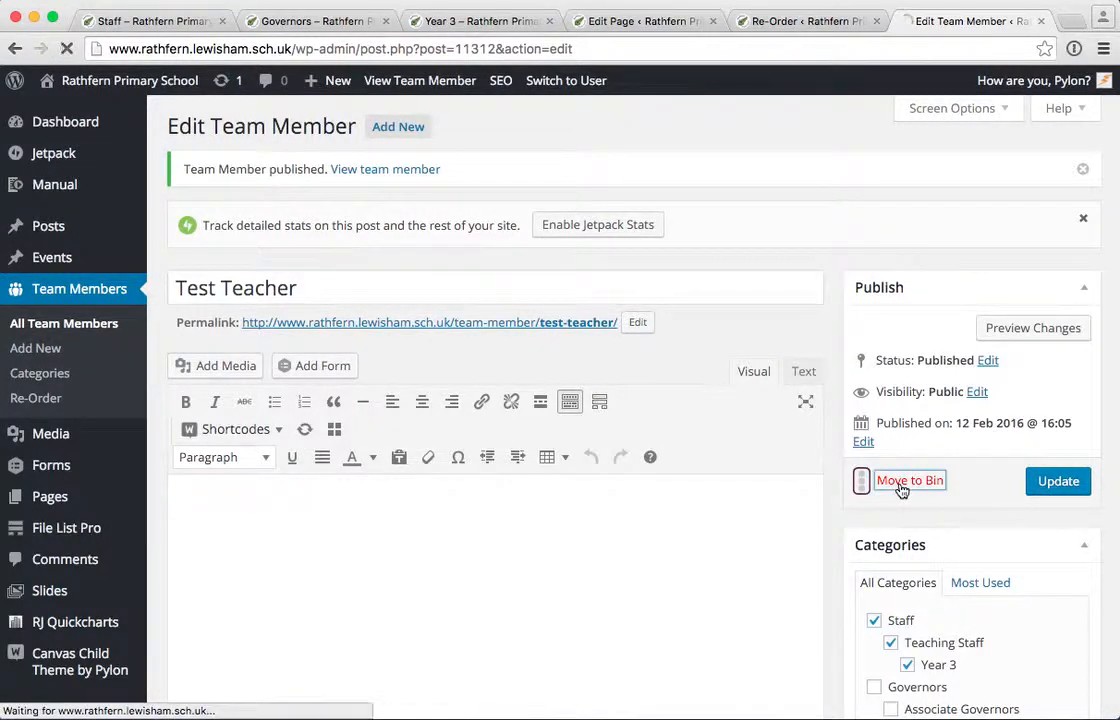